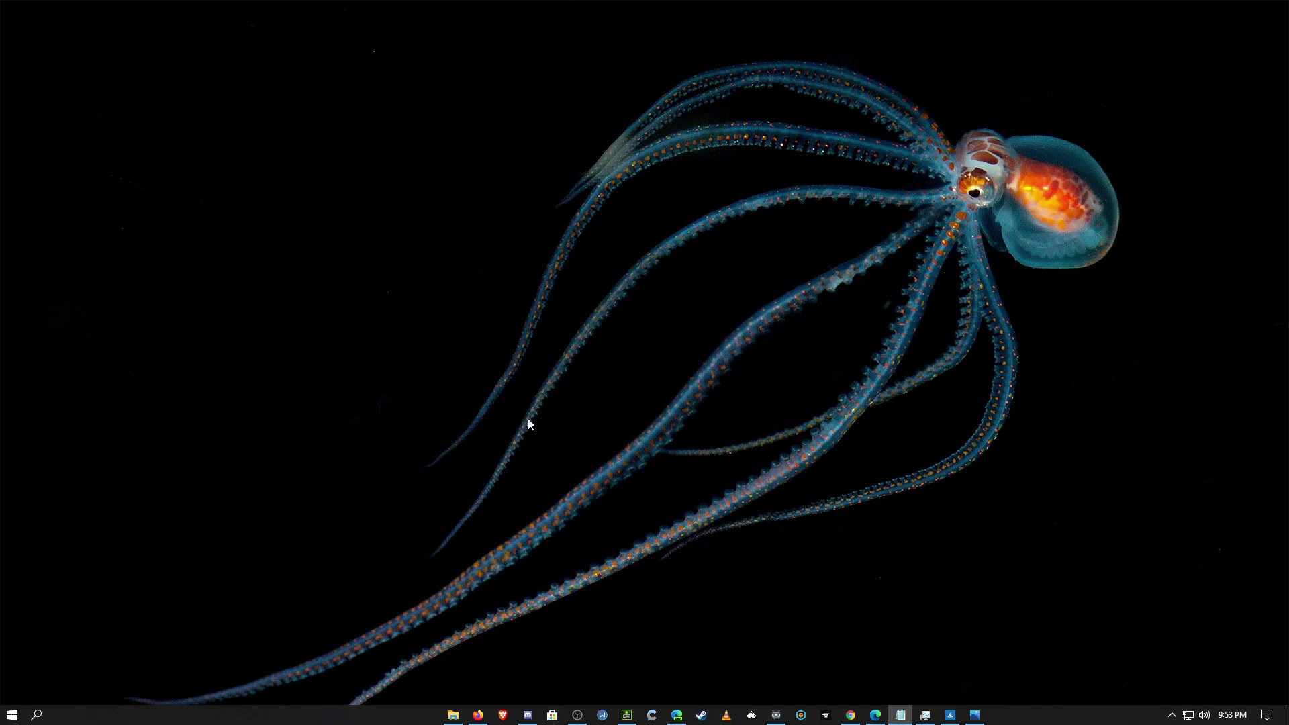
- Switch to the NVIDIA Control Panel's Change Resolution page and look through the resolutions offered for the ASUS VP249
{"action": "mouse_move", "coordinate": [627, 715]}
{"action": "left_click", "coordinate": [602, 691]}
{"action": "scroll", "coordinate": [294, 353], "scroll_direction": "up", "scroll_amount": 1}
{"action": "scroll", "coordinate": [268, 376], "scroll_direction": "down", "scroll_amount": 6}
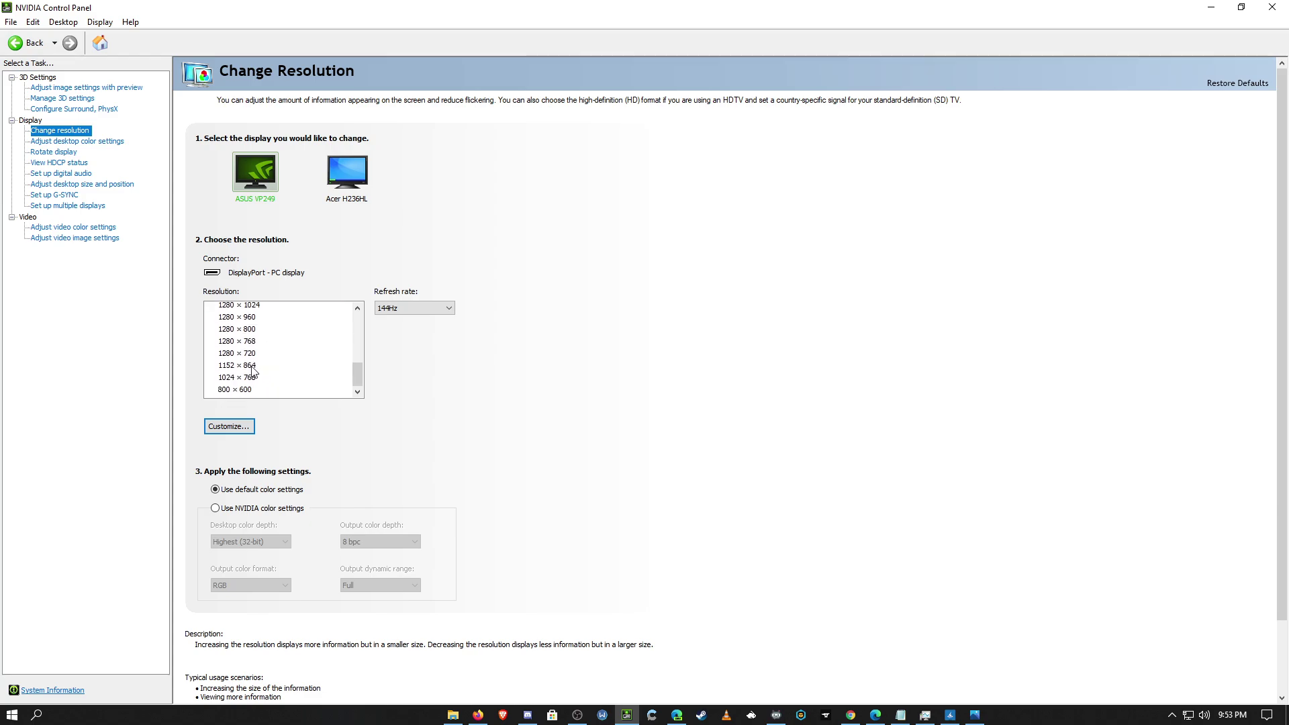
{"action": "left_click", "coordinate": [253, 368]}
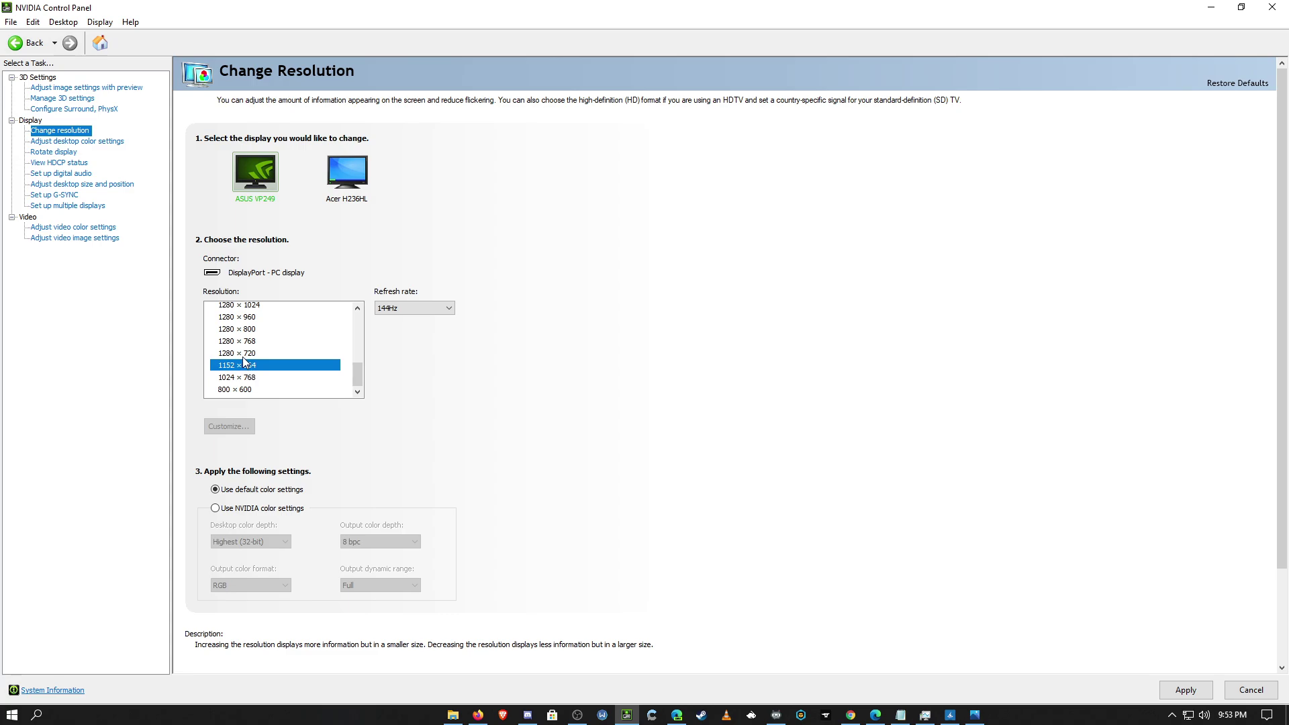
{"action": "scroll", "coordinate": [250, 364], "scroll_direction": "up", "scroll_amount": 6}
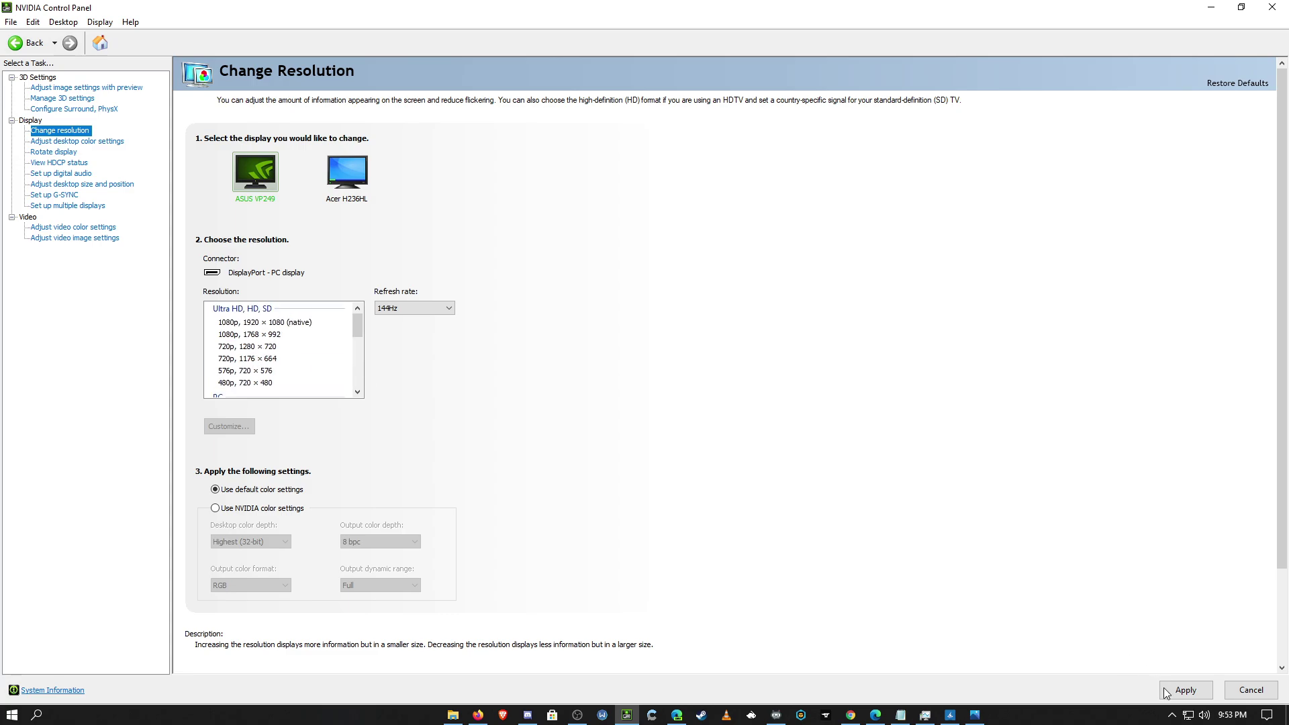
{"action": "scroll", "coordinate": [315, 363], "scroll_direction": "down", "scroll_amount": 6}
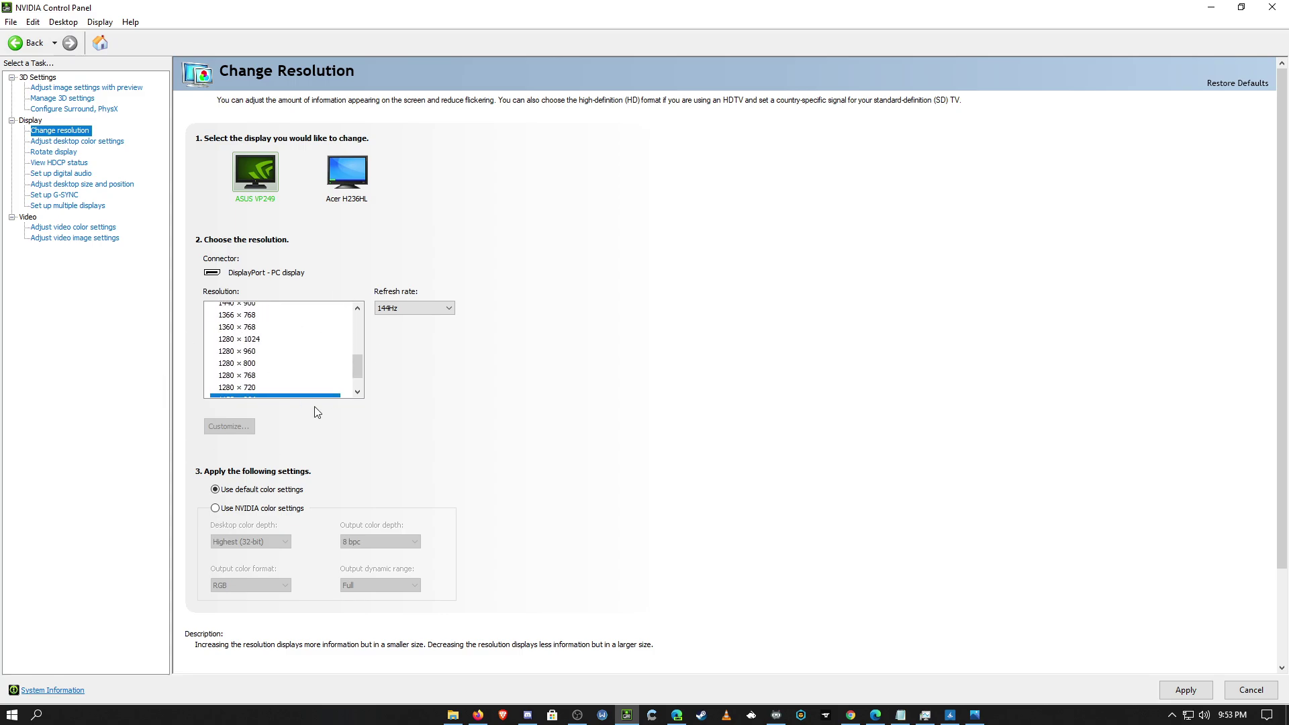
{"action": "scroll", "coordinate": [268, 342], "scroll_direction": "up", "scroll_amount": 6}
{"action": "scroll", "coordinate": [265, 333], "scroll_direction": "down", "scroll_amount": 7}
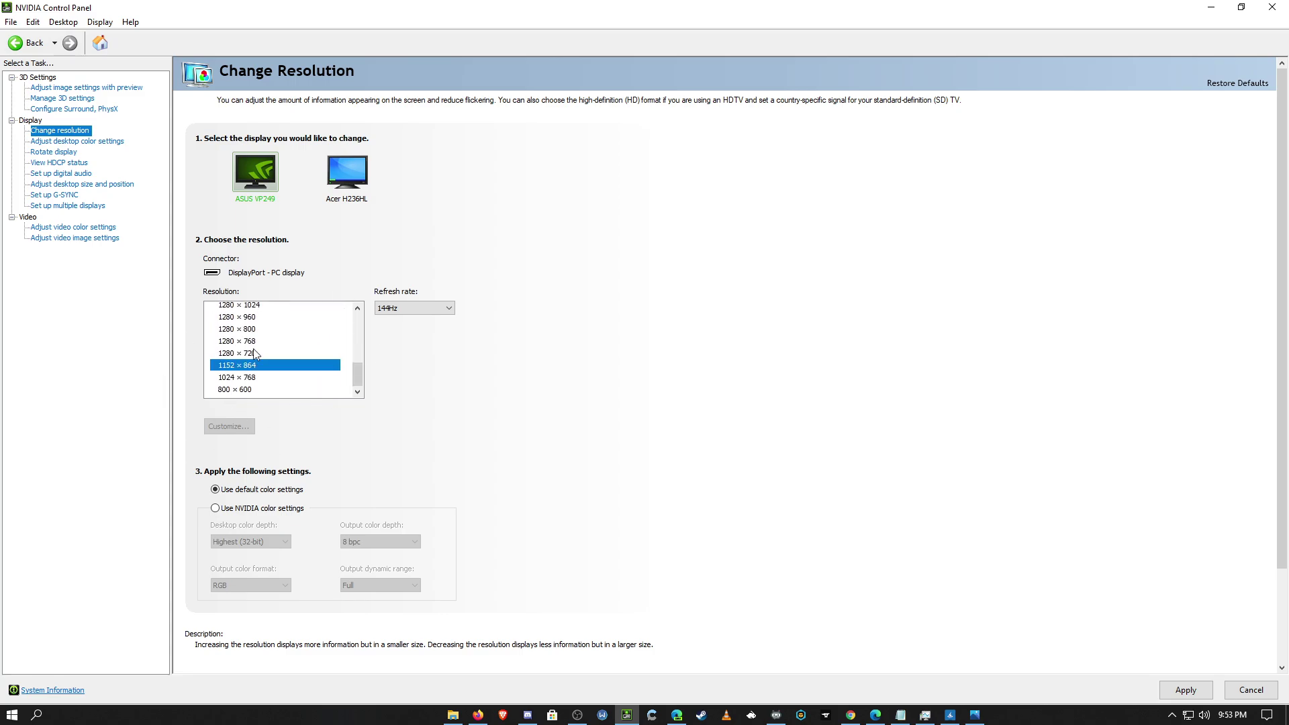
{"action": "left_click", "coordinate": [244, 330]}
{"action": "scroll", "coordinate": [245, 336], "scroll_direction": "up", "scroll_amount": 5}
{"action": "left_click", "coordinate": [248, 342]}
{"action": "left_click", "coordinate": [239, 308]}
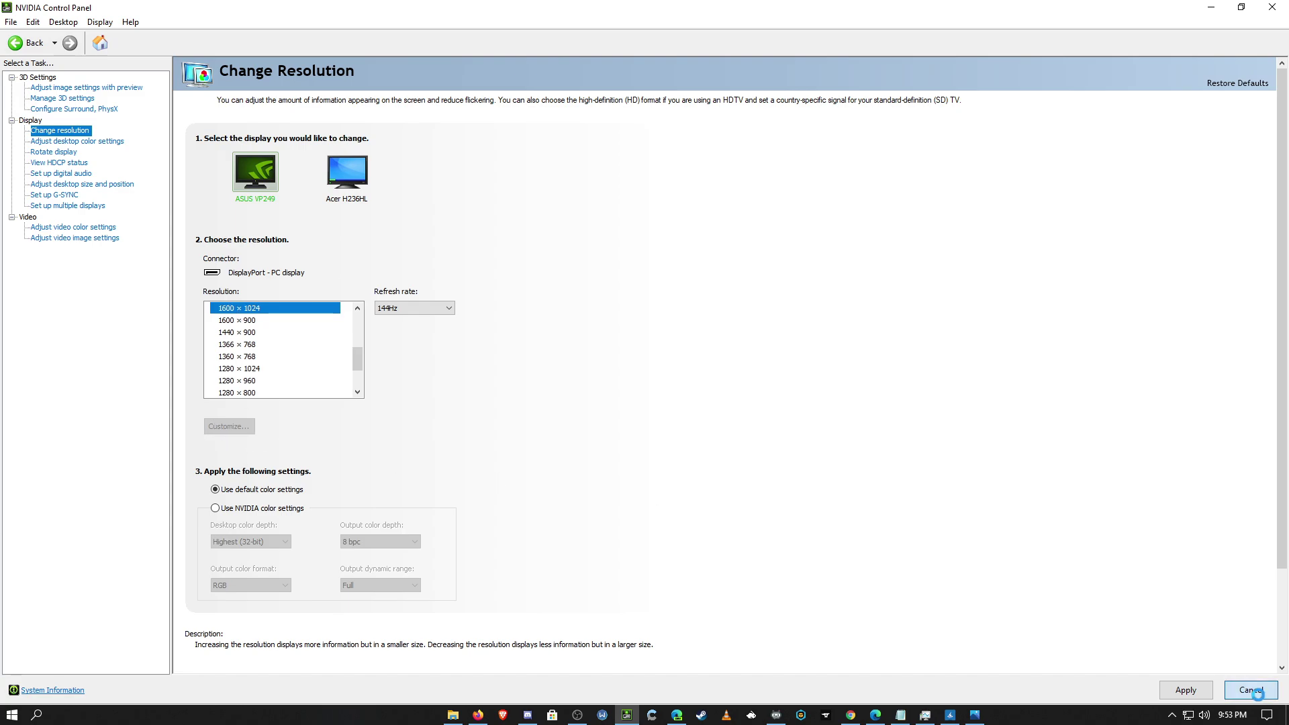
{"action": "left_click", "coordinate": [1252, 691]}
- Start creating a custom resolution for the ASUS VP249 and move its dialog clear of the Customize dialog
{"action": "scroll", "coordinate": [275, 358], "scroll_direction": "down", "scroll_amount": 2}
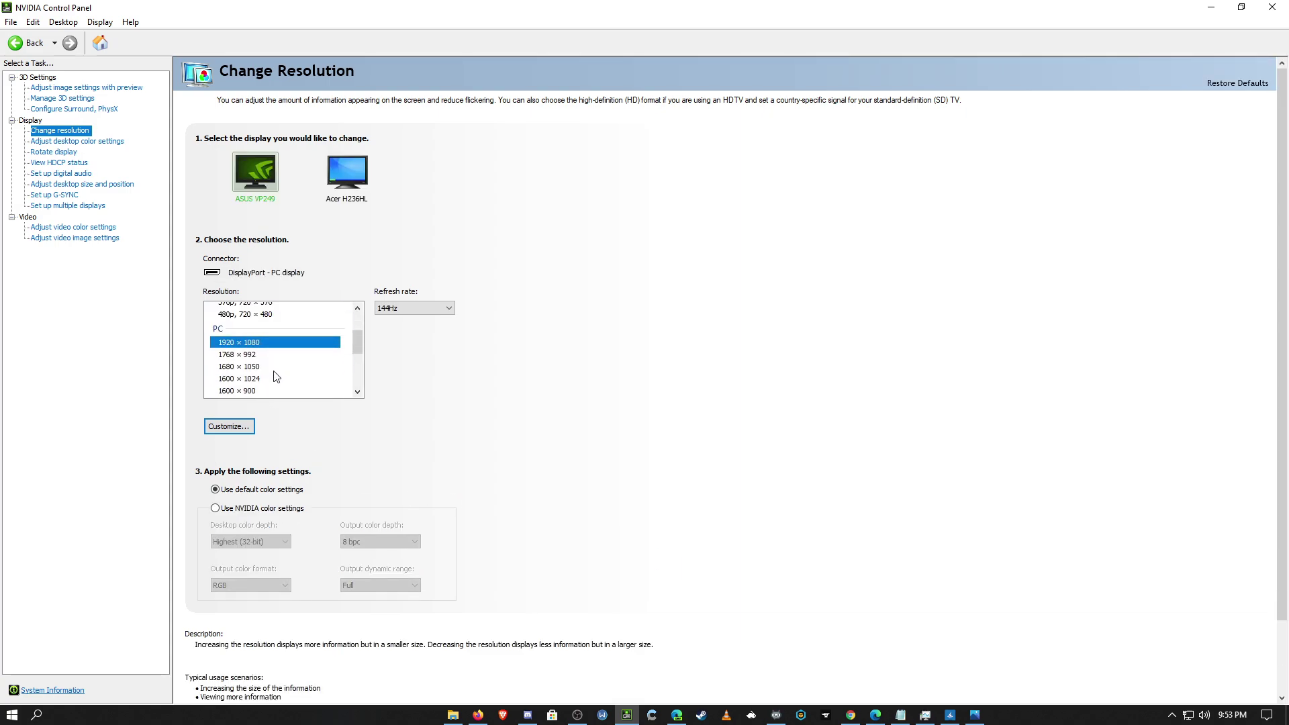
{"action": "scroll", "coordinate": [276, 374], "scroll_direction": "up", "scroll_amount": 1}
{"action": "left_click", "coordinate": [243, 430]}
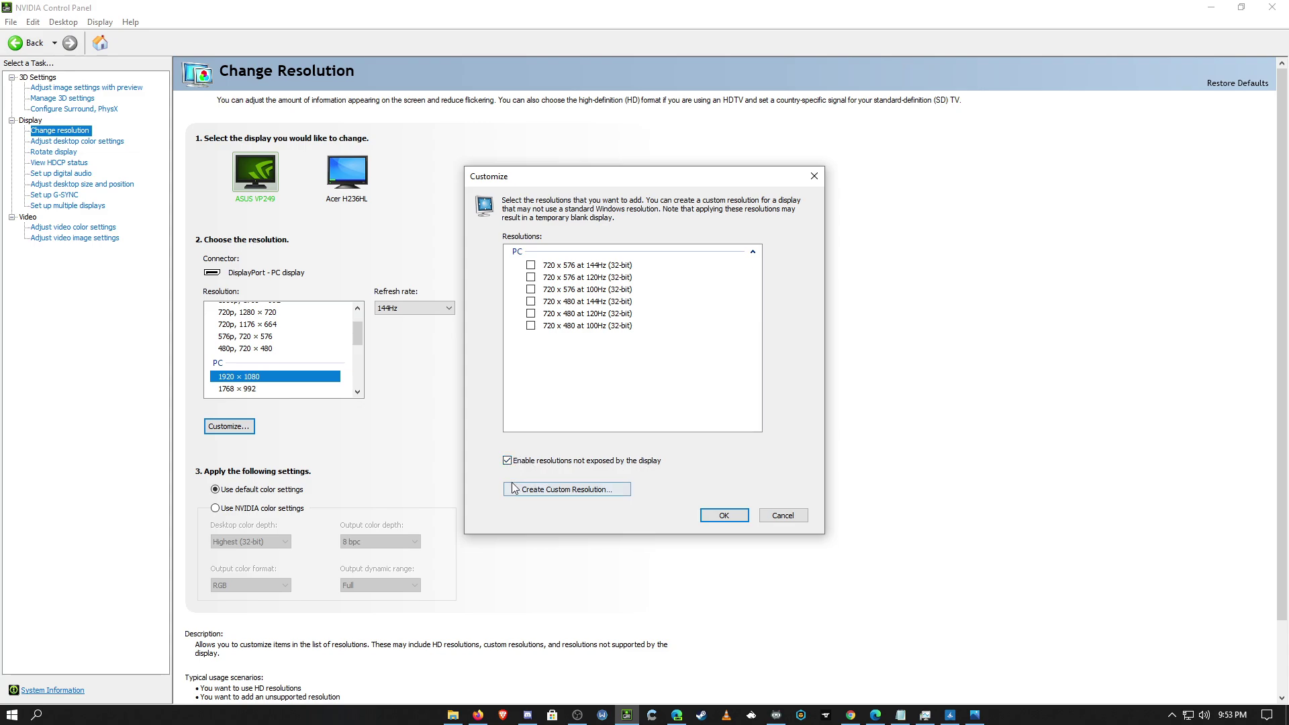
{"action": "left_click", "coordinate": [532, 493]}
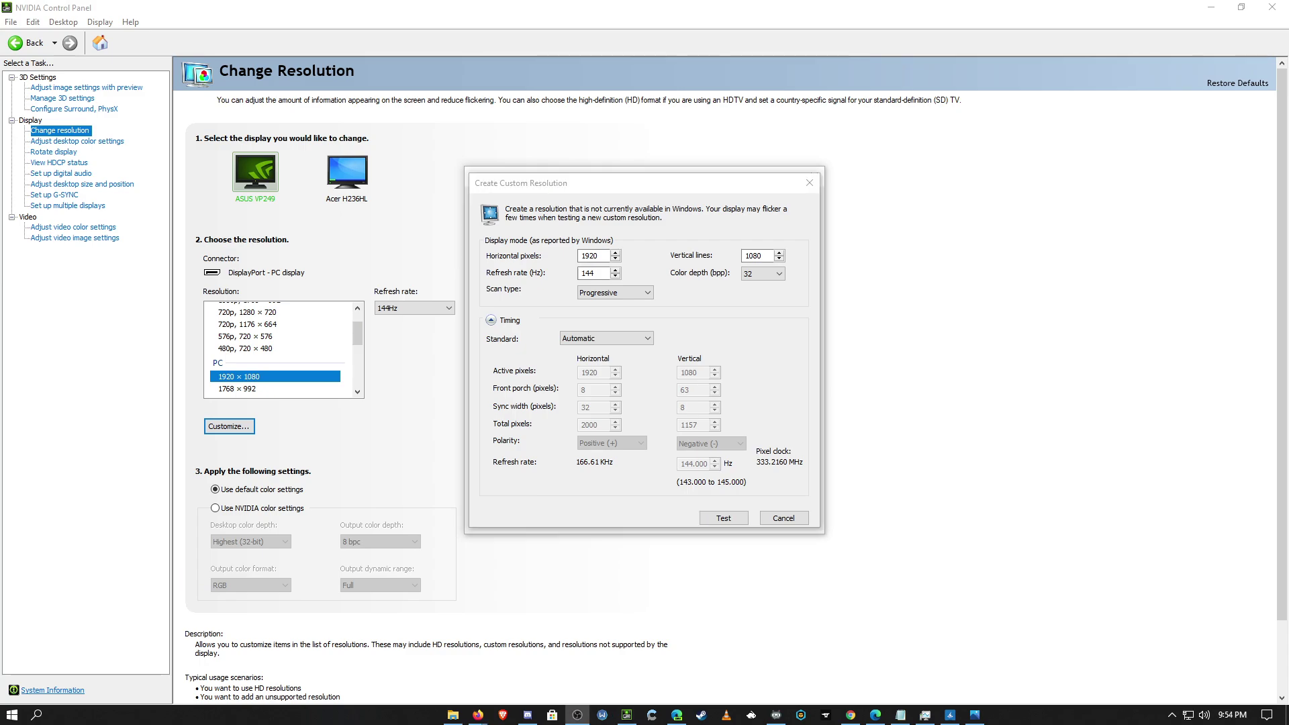
{"action": "left_click_drag", "start_coordinate": [0, 189], "coordinate": [929, 185]}
{"action": "left_click", "coordinate": [393, 185]}
{"action": "left_click_drag", "start_coordinate": [393, 185], "coordinate": [136, 175]}
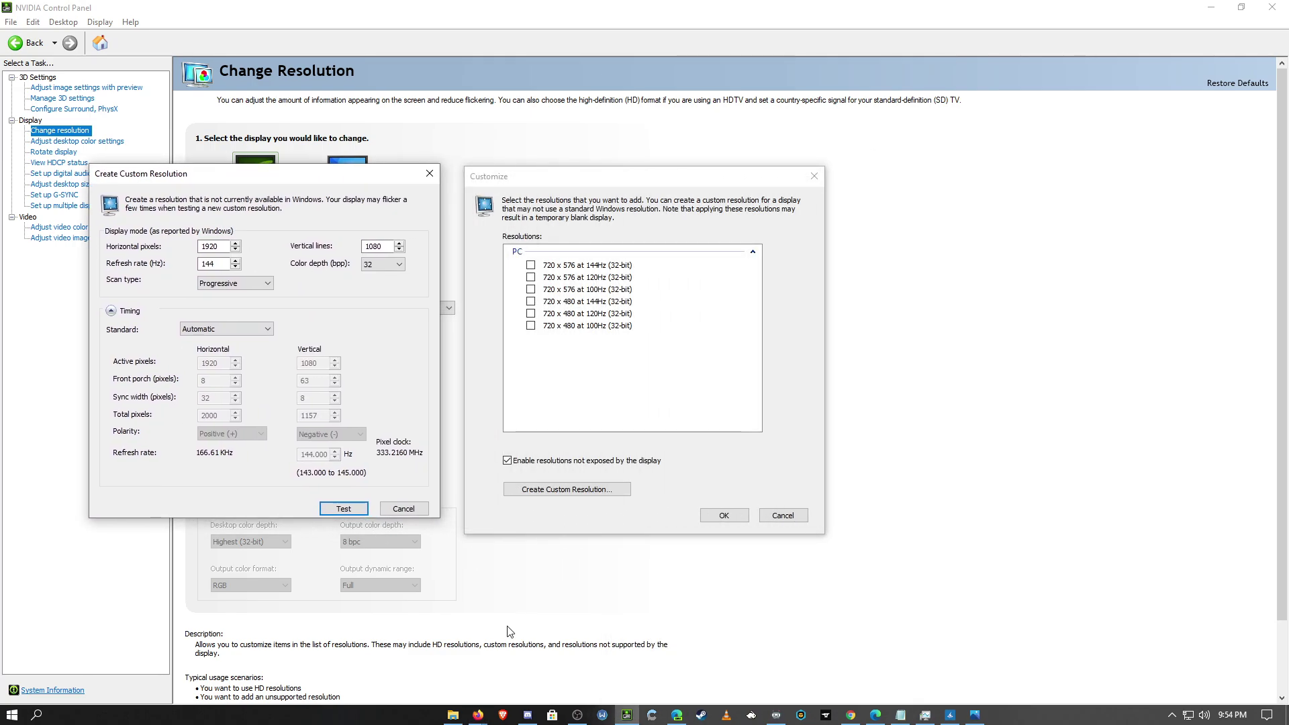
- Switch to the Aspect Ratio Calculator in Firefox and calculate the 4:3 height for a width of 1440
{"action": "left_click", "coordinate": [478, 714]}
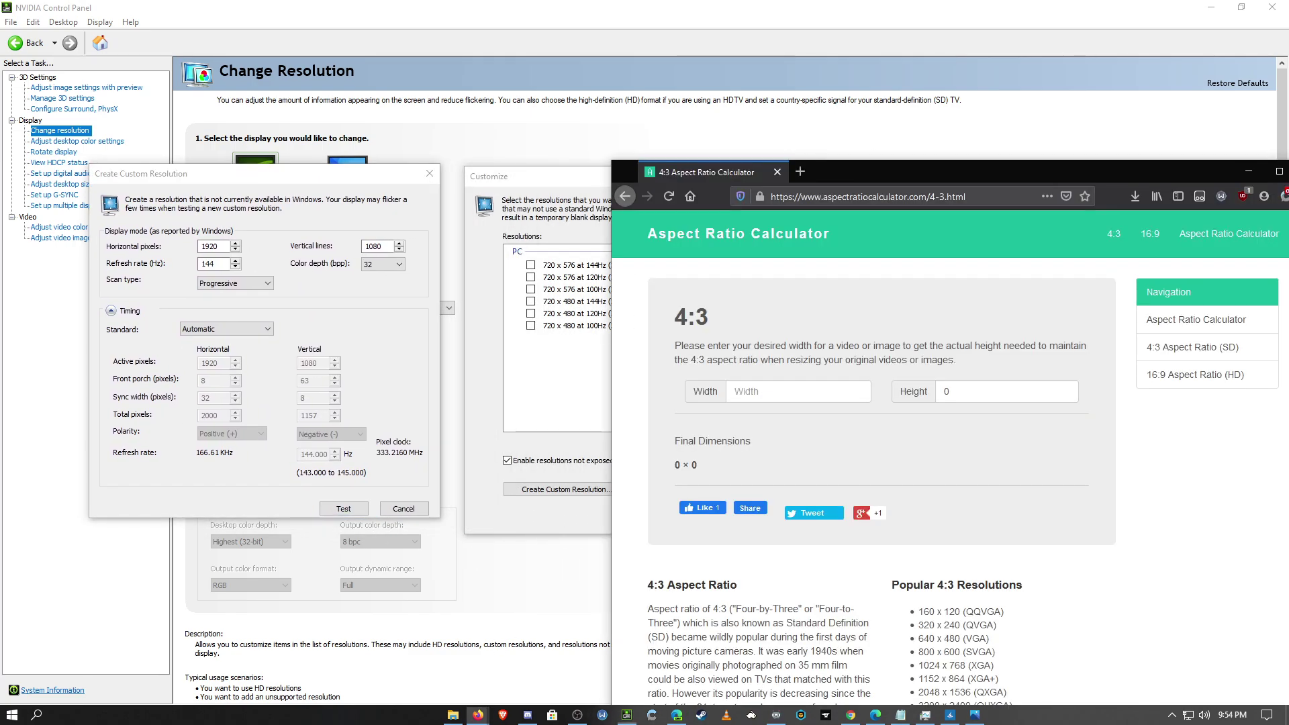
{"action": "left_click_drag", "start_coordinate": [871, 175], "coordinate": [766, 74]}
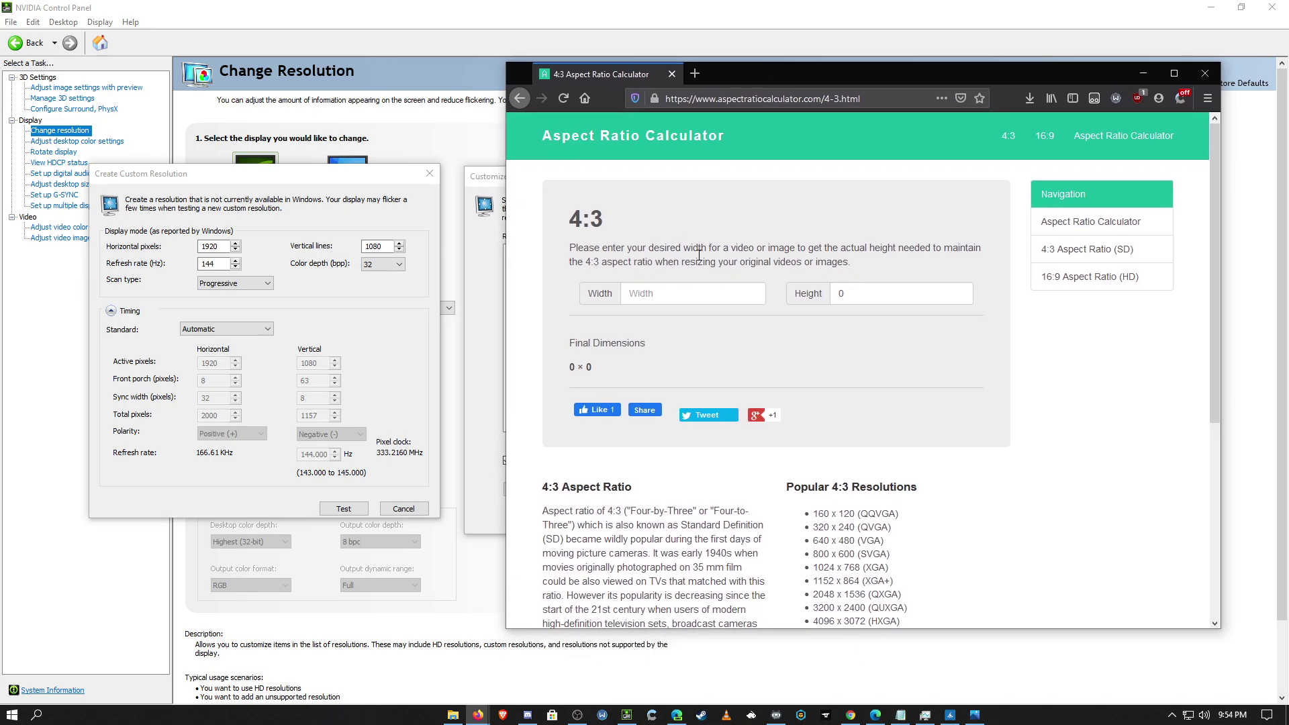
{"action": "left_click_drag", "start_coordinate": [695, 248], "coordinate": [664, 309]}
{"action": "left_click_drag", "start_coordinate": [661, 264], "coordinate": [665, 288]}
{"action": "triple_click", "coordinate": [666, 289]}
{"action": "key", "text": "BackSpace"}
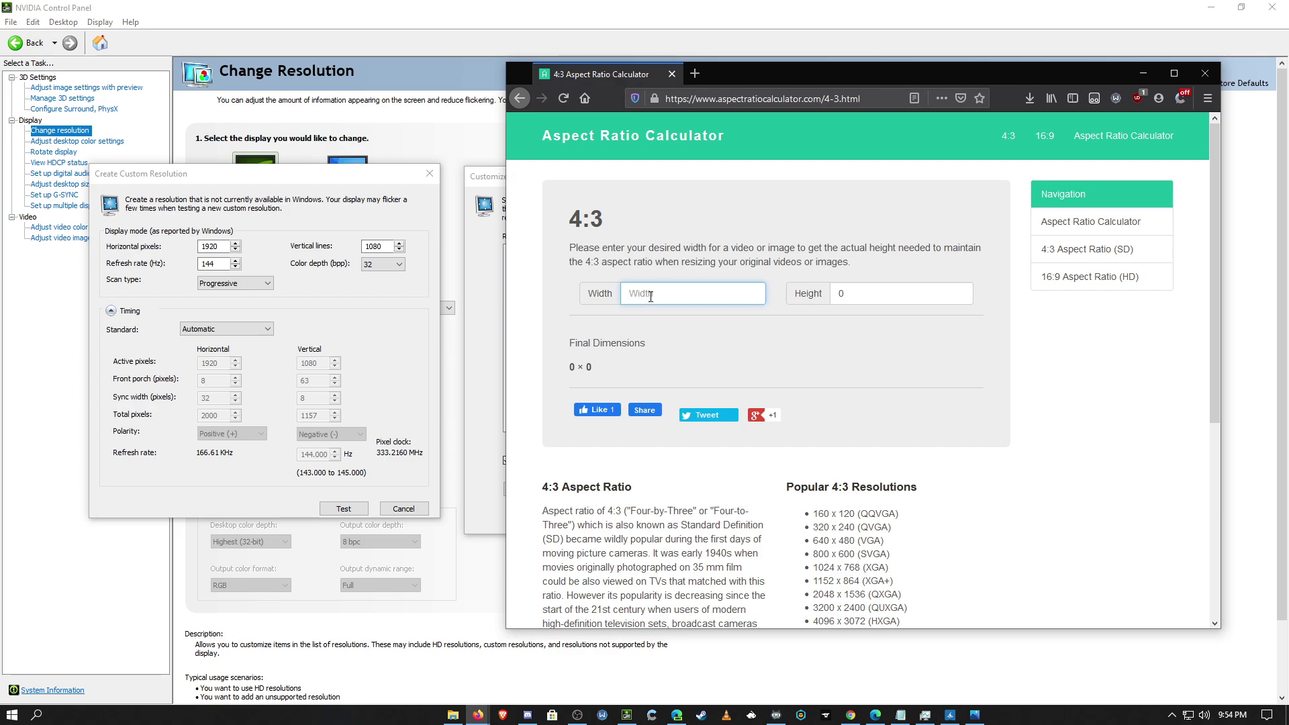
{"action": "type", "text": "1440"}
{"action": "triple_click", "coordinate": [607, 368]}
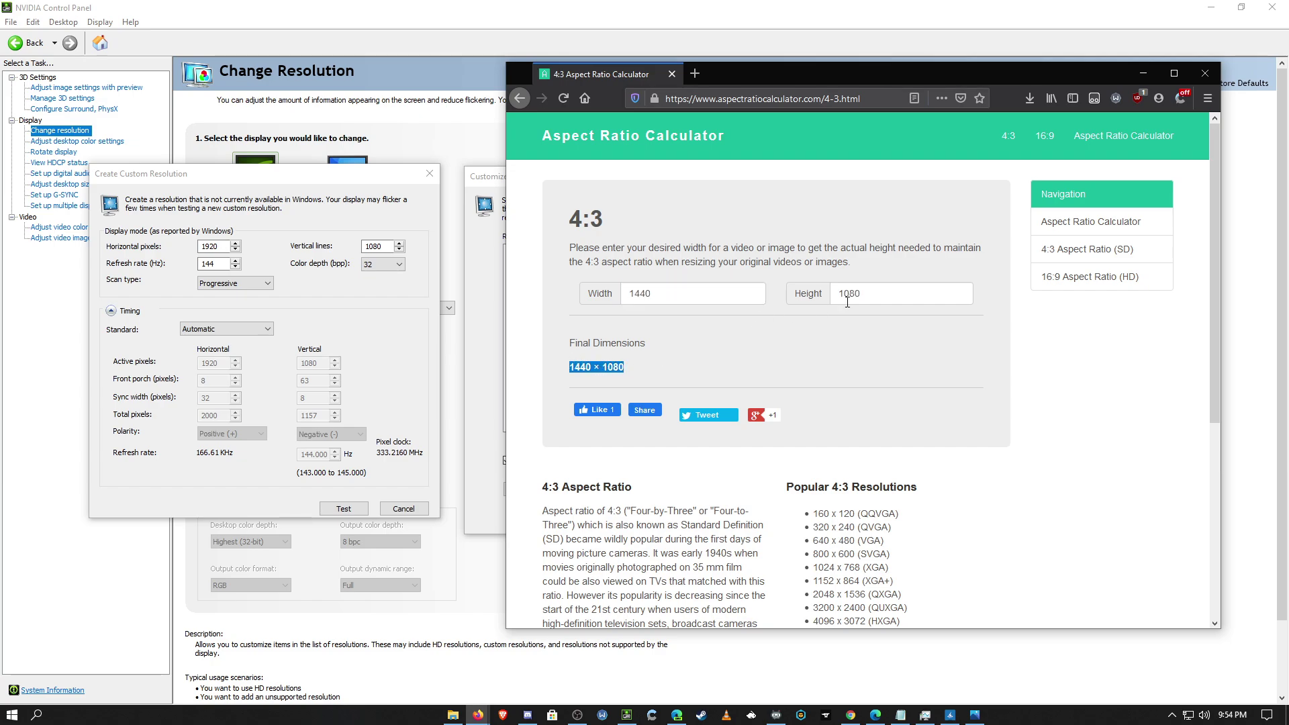
{"action": "left_click", "coordinate": [811, 335]}
- Set the custom resolution's horizontal pixels to 1440, test it, and save it to the display's resolutions
{"action": "left_click_drag", "start_coordinate": [222, 247], "coordinate": [171, 249]}
{"action": "type", "text": "1440"}
{"action": "key", "text": "Tab"}
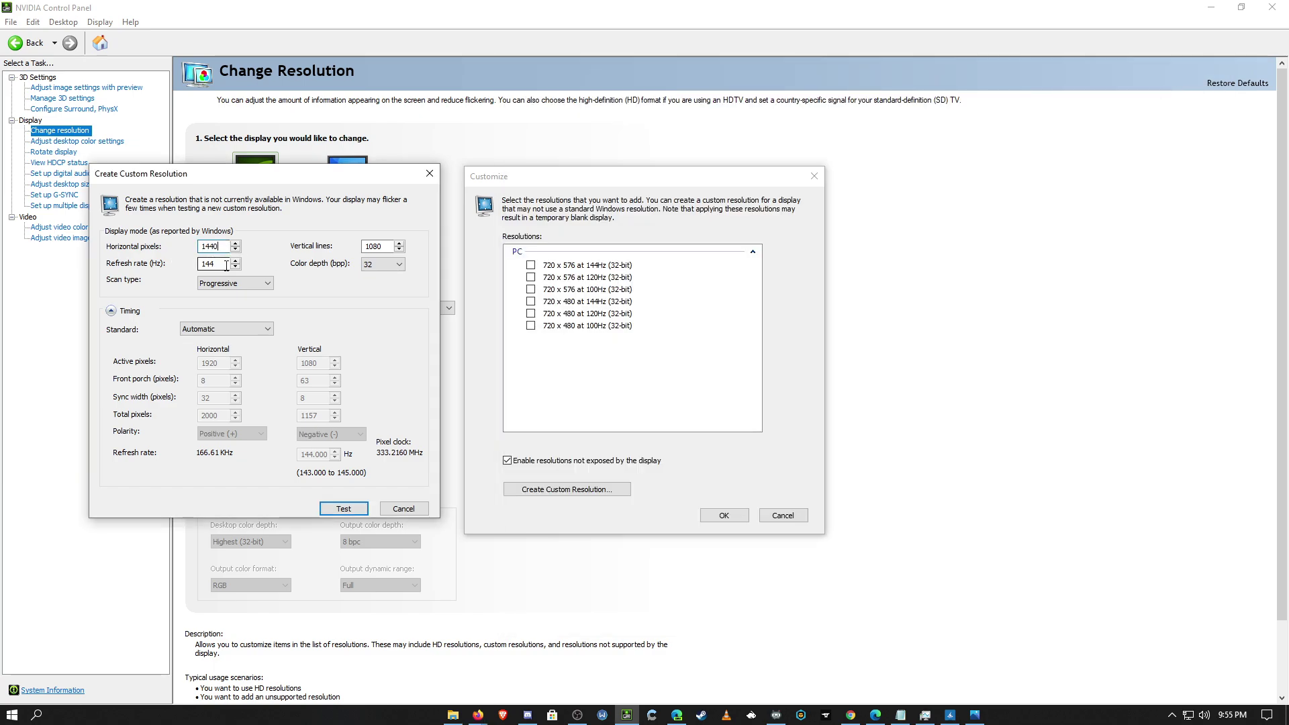
{"action": "key", "text": "Tab"}
{"action": "left_click", "coordinate": [343, 511]}
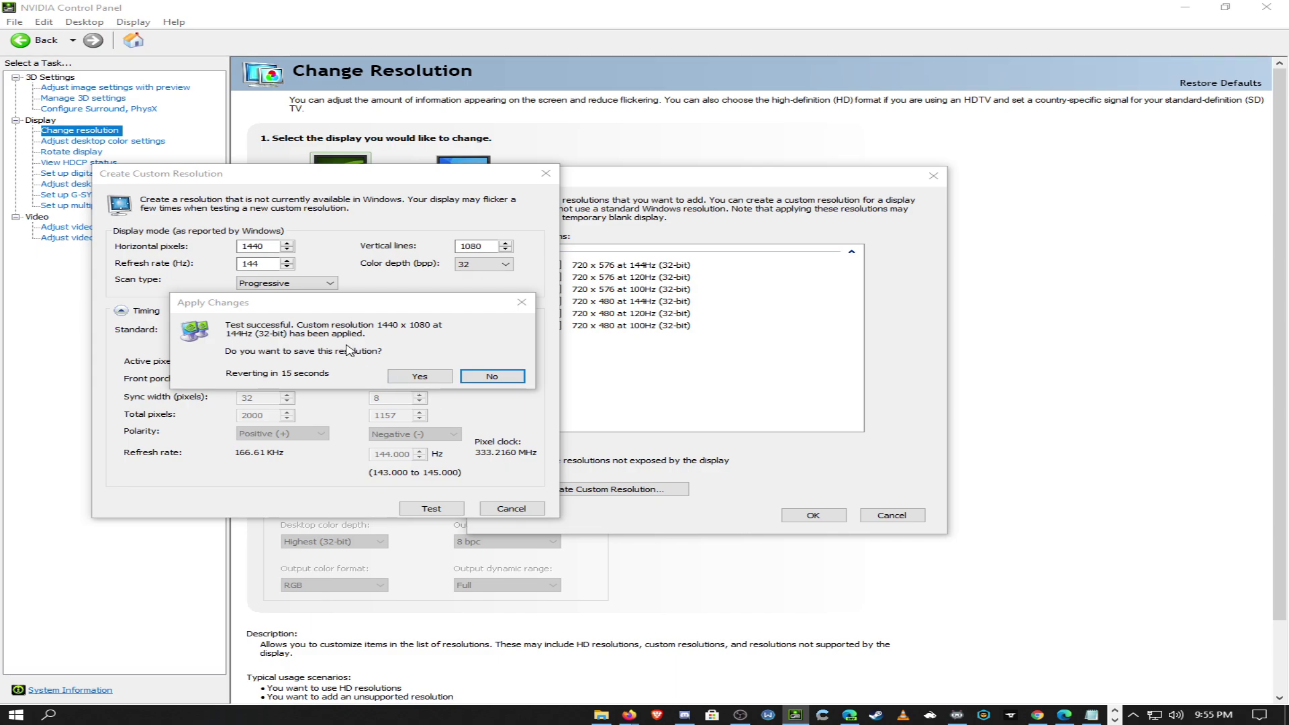
{"action": "left_click", "coordinate": [418, 376]}
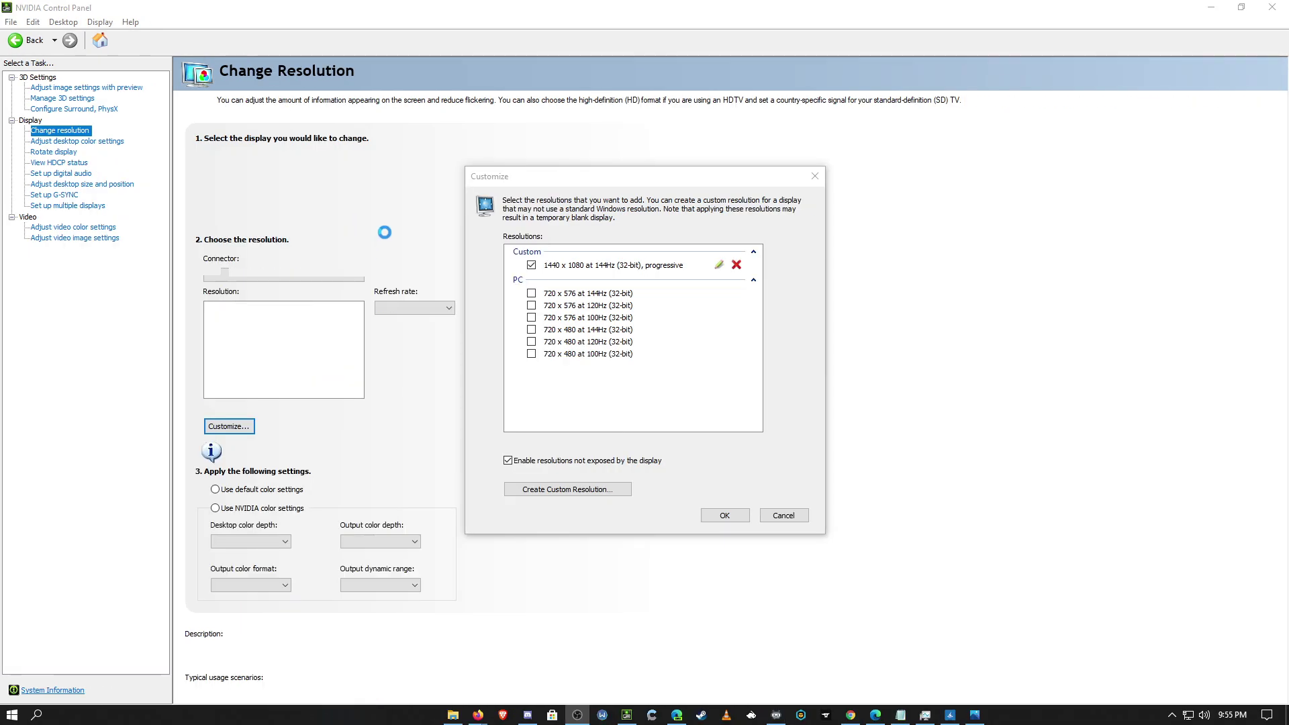
{"action": "left_click", "coordinate": [725, 515]}
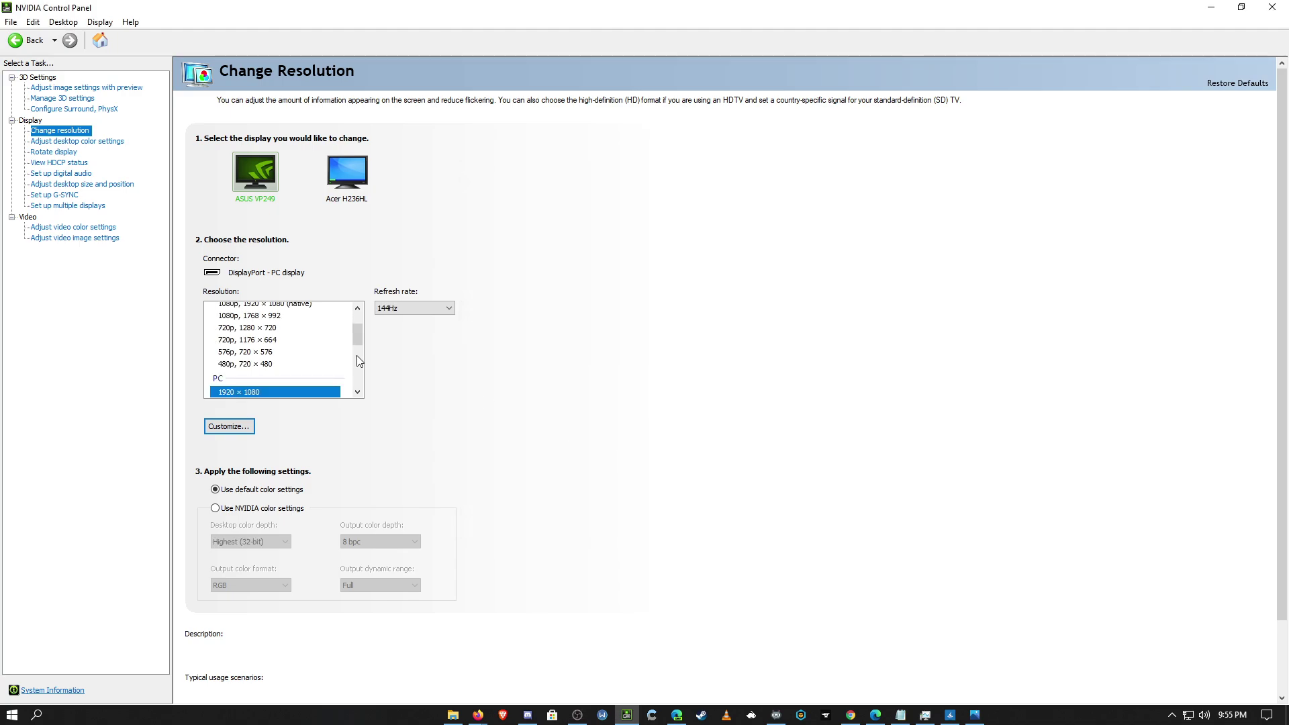
- Apply the custom 1440 × 1080 resolution to the ASUS VP249 and keep the changes
{"action": "left_click", "coordinate": [285, 324]}
{"action": "left_click", "coordinate": [1184, 690]}
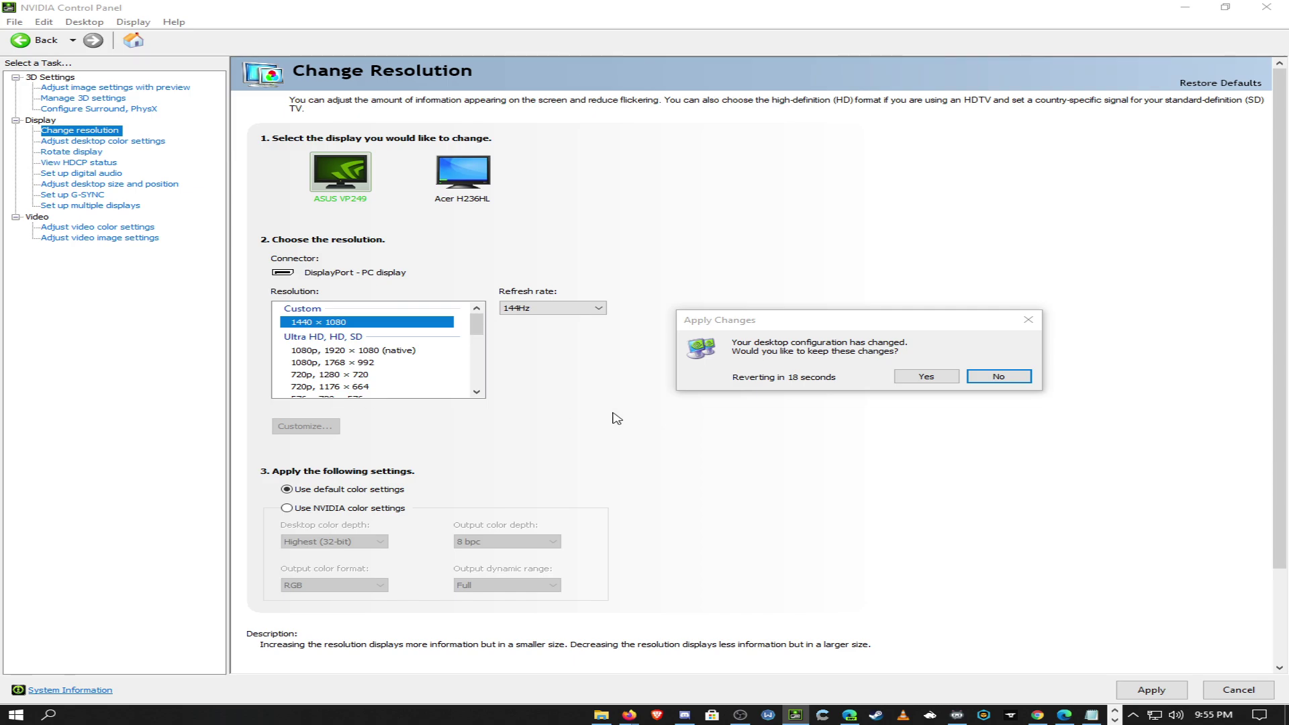
{"action": "left_click", "coordinate": [927, 376]}
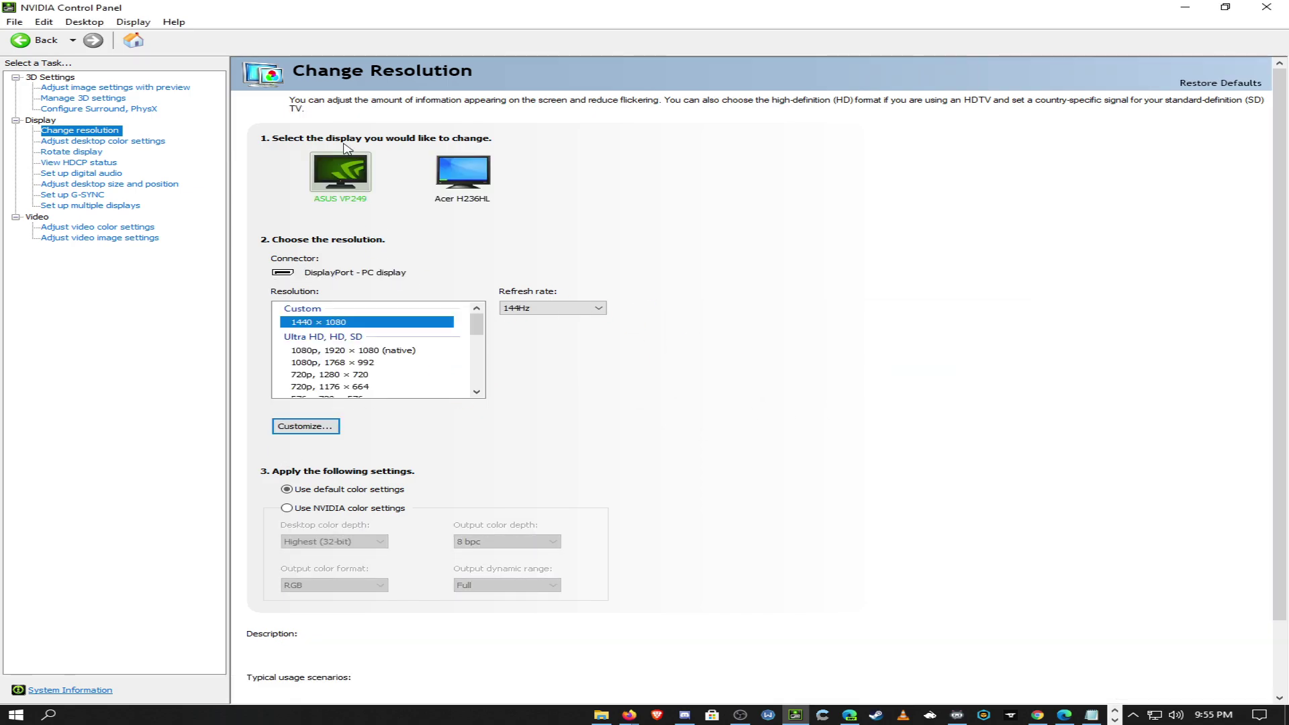
- Switch back to the Aspect Ratio Calculator and calculate the 4:3 height for a width of 1920
{"action": "left_click_drag", "start_coordinate": [212, 16], "coordinate": [315, 5]}
{"action": "mouse_move", "coordinate": [632, 714]}
{"action": "left_click", "coordinate": [671, 685]}
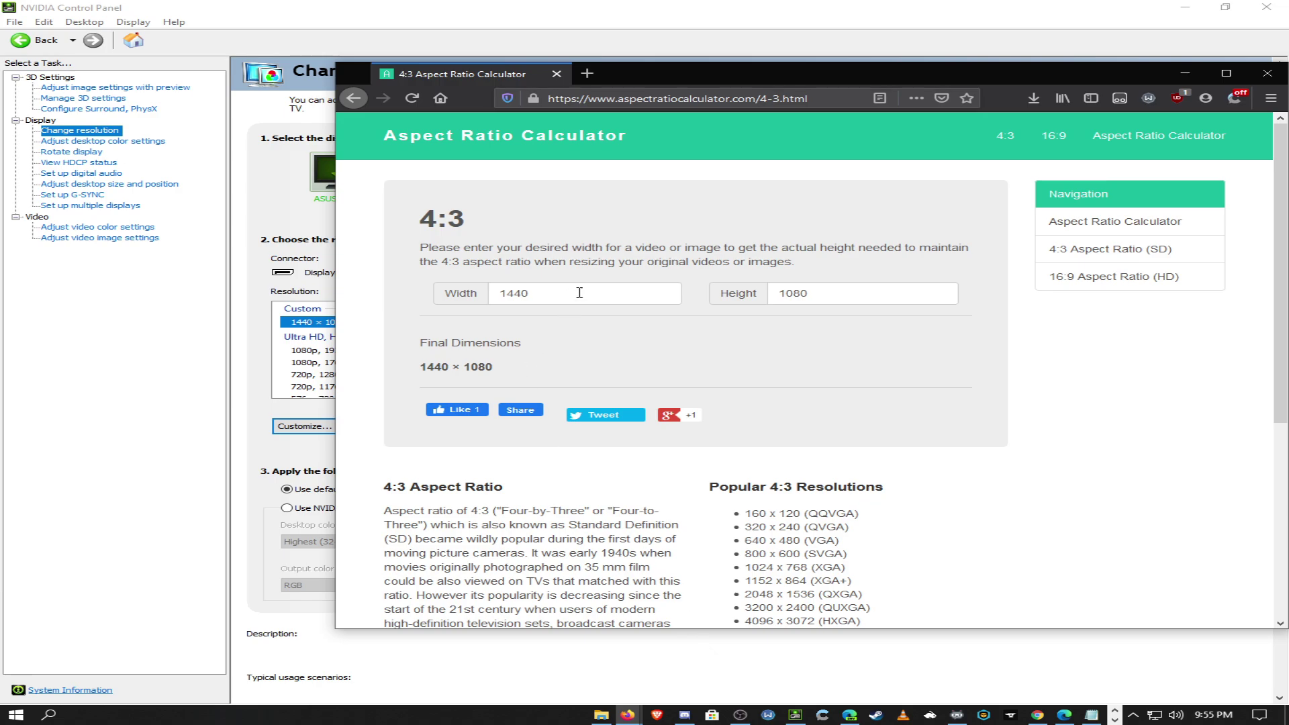
{"action": "double_click", "coordinate": [547, 291]}
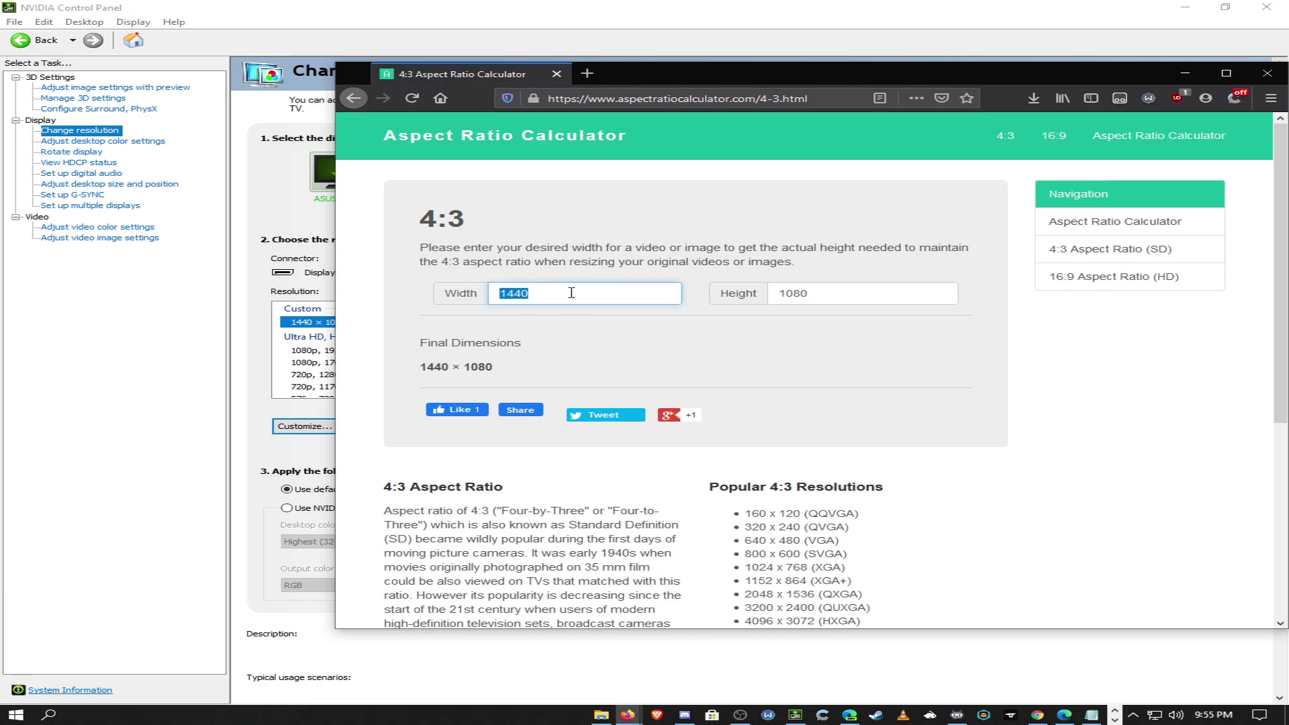
{"action": "type", "text": "2560"}
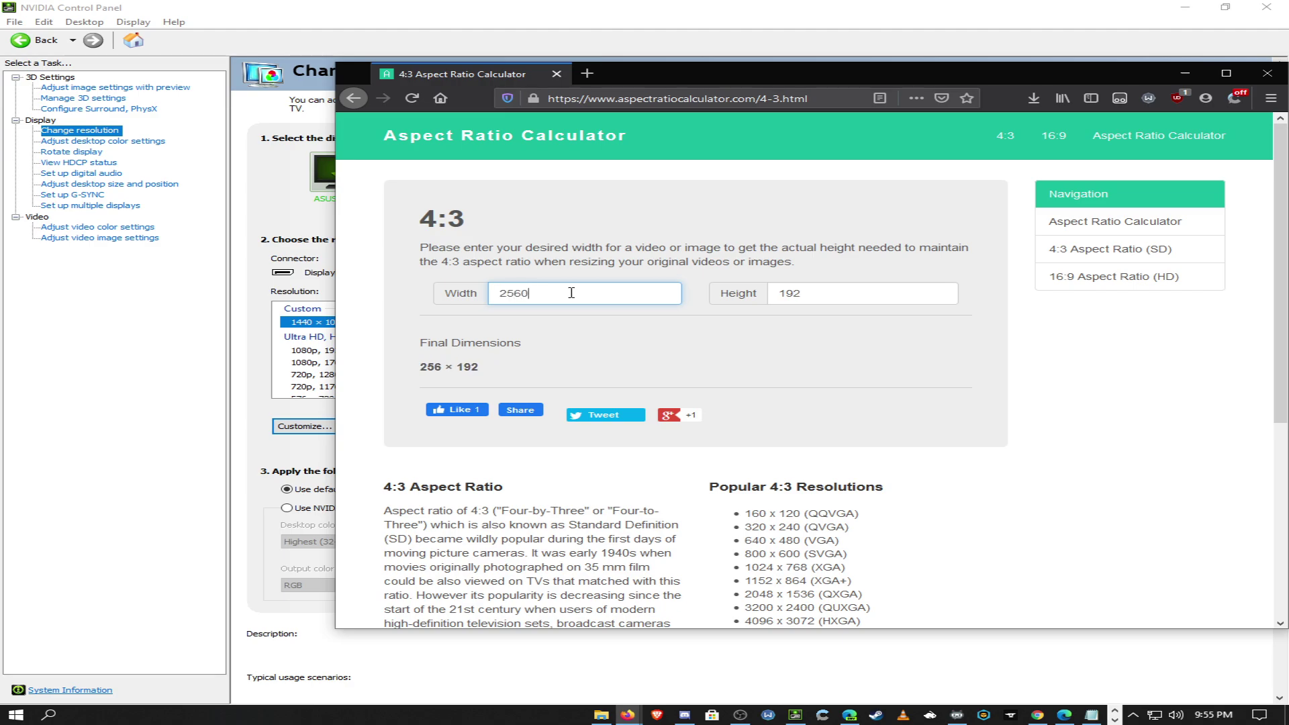
{"action": "key", "text": "BackSpace"}
{"action": "key", "text": "BackSpace"}
{"action": "key", "text": "BackSpace"}
{"action": "key", "text": "BackSpace"}
{"action": "type", "text": "1920"}
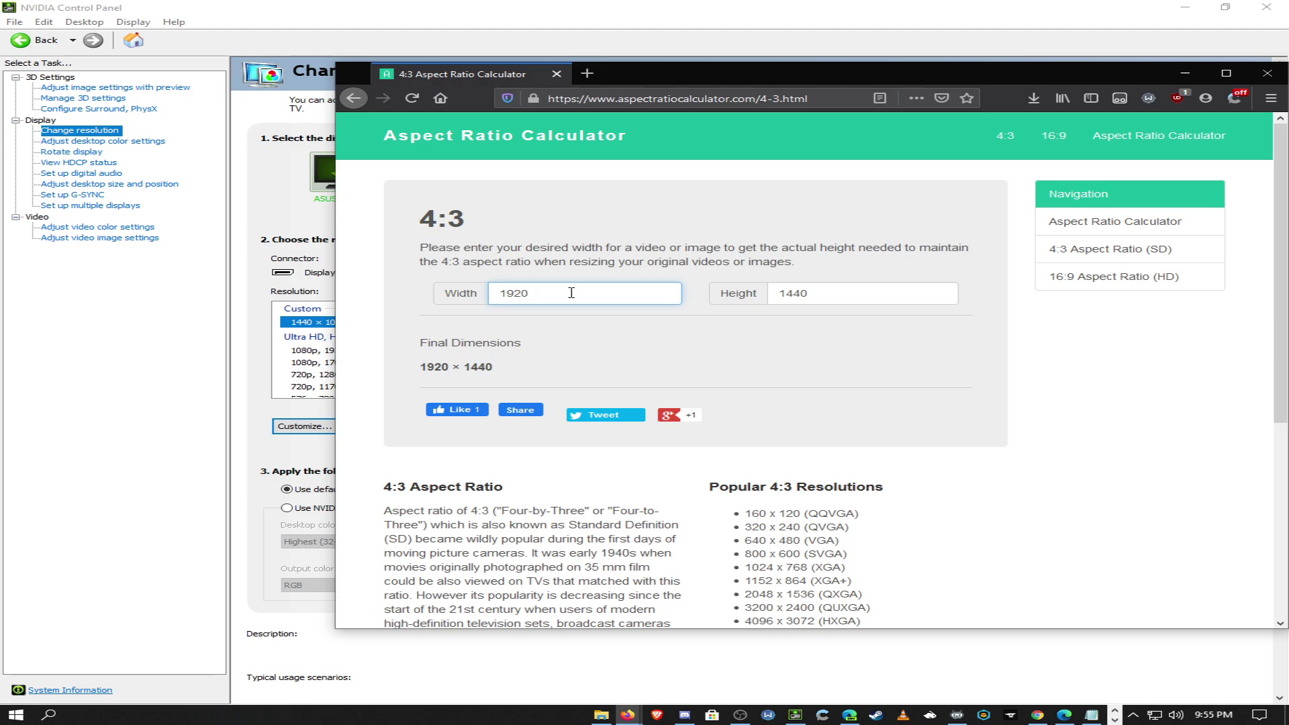
- Examine the width, height and final dimensions calculated for the 4:3 ratio
{"action": "left_click_drag", "start_coordinate": [501, 299], "coordinate": [589, 298]}
{"action": "left_click_drag", "start_coordinate": [818, 303], "coordinate": [775, 330]}
{"action": "left_click", "coordinate": [776, 330]}
{"action": "left_click_drag", "start_coordinate": [408, 368], "coordinate": [526, 365]}
{"action": "left_click", "coordinate": [526, 365]}
{"action": "double_click", "coordinate": [529, 369]}
{"action": "left_click", "coordinate": [530, 370]}
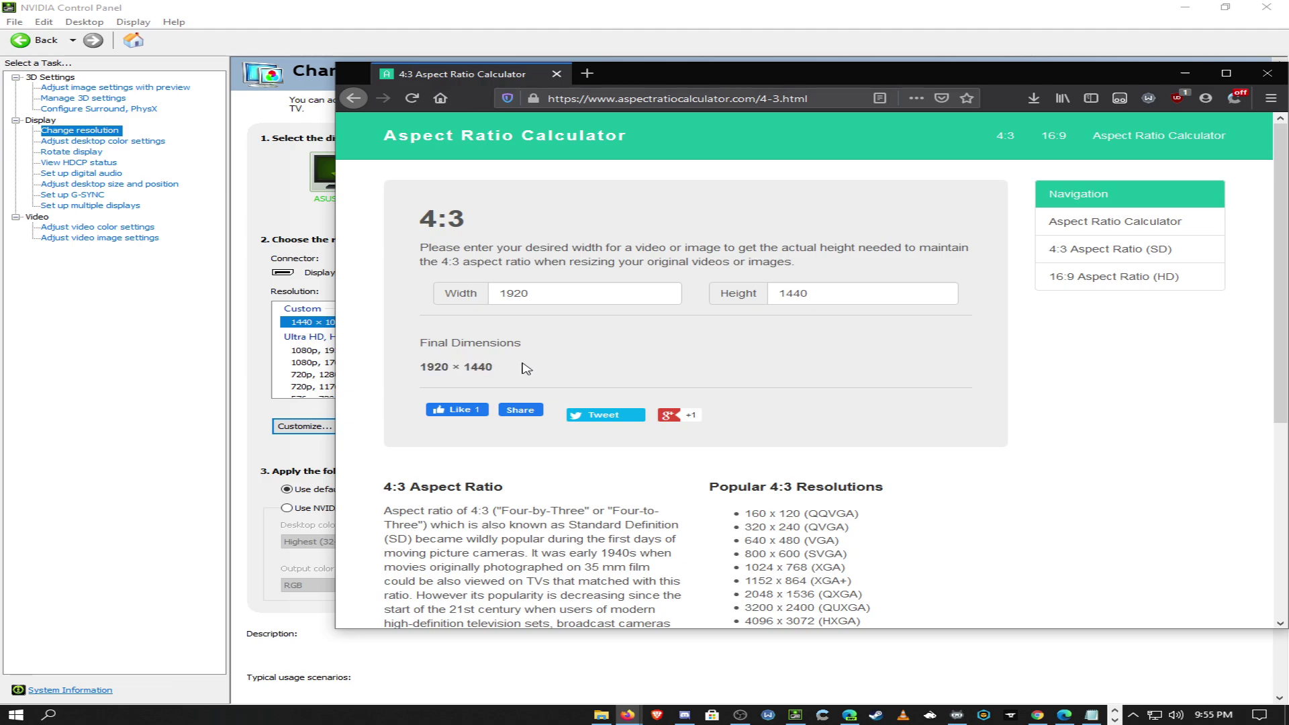
- Review the page's list of popular 4:3 resolutions against the resolutions available in the NVIDIA Control Panel
{"action": "scroll", "coordinate": [588, 370], "scroll_direction": "down", "scroll_amount": 2}
{"action": "scroll", "coordinate": [590, 370], "scroll_direction": "down", "scroll_amount": 3}
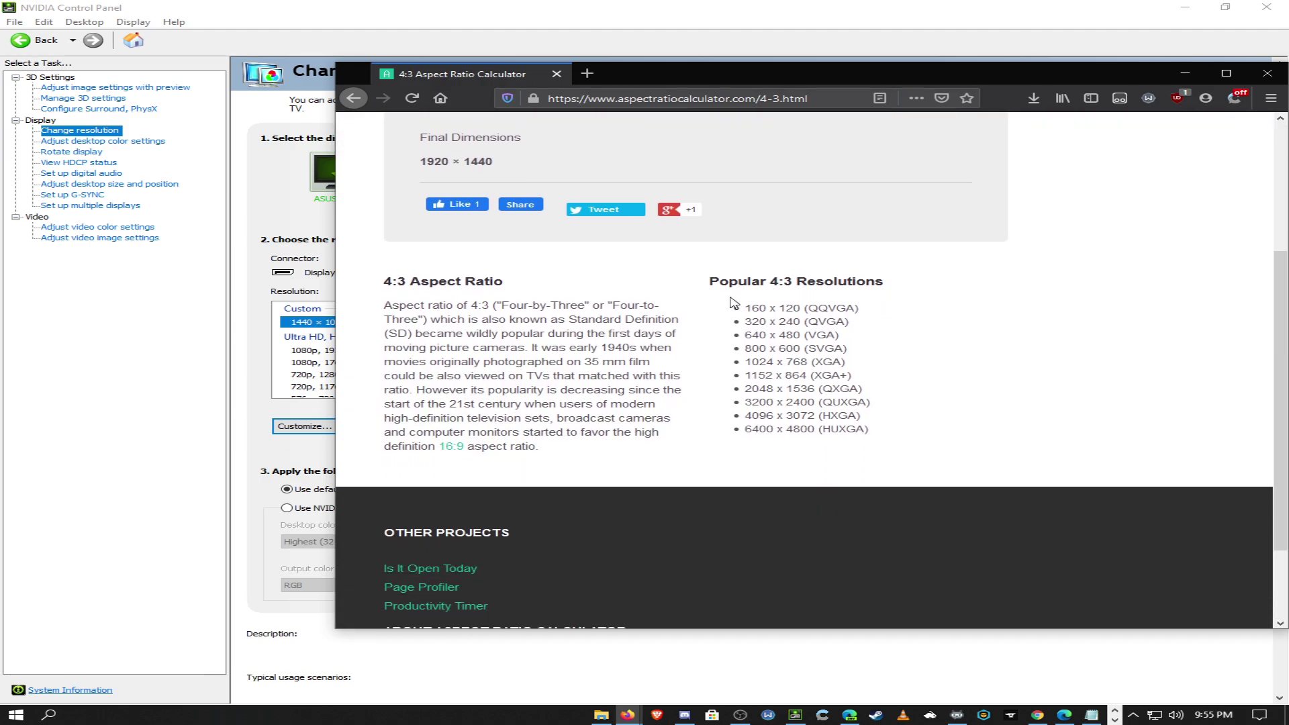
{"action": "left_click_drag", "start_coordinate": [709, 280], "coordinate": [866, 281]}
{"action": "left_click_drag", "start_coordinate": [751, 309], "coordinate": [812, 425]}
{"action": "left_click", "coordinate": [751, 400]}
{"action": "left_click_drag", "start_coordinate": [744, 335], "coordinate": [787, 388]}
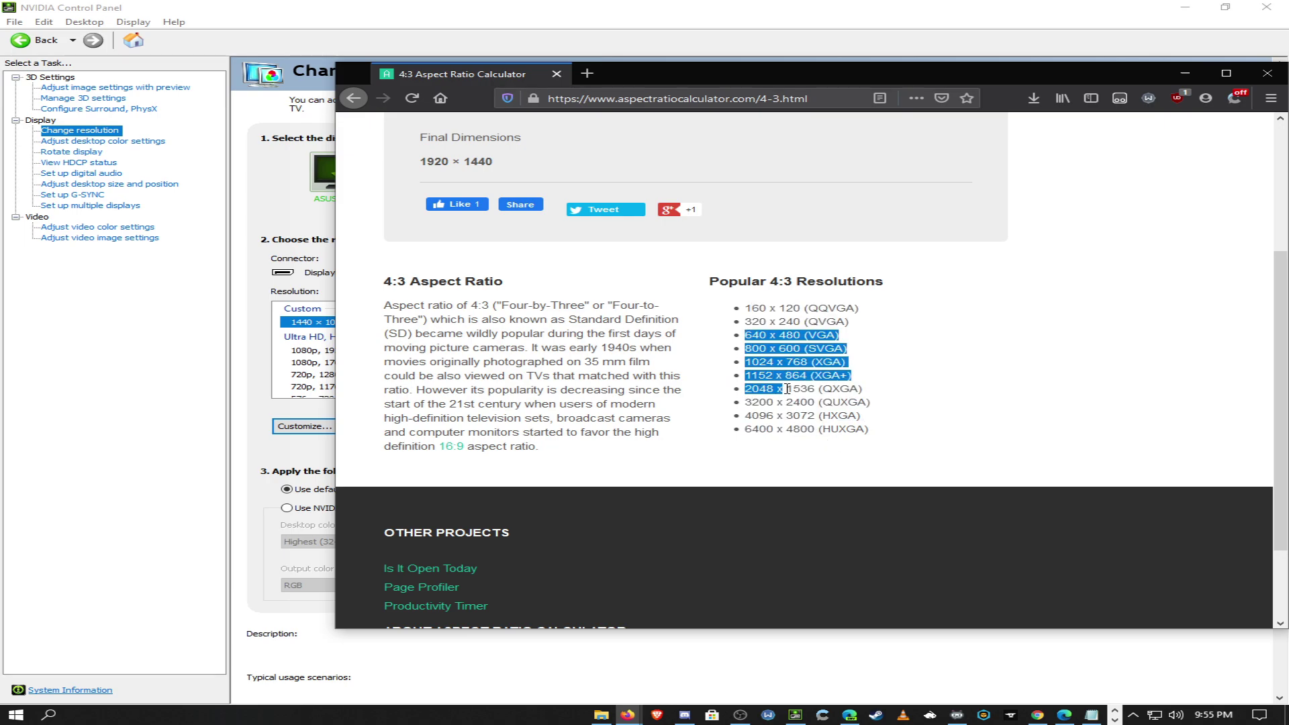
{"action": "left_click", "coordinate": [794, 387]}
{"action": "scroll", "coordinate": [299, 377], "scroll_direction": "down", "scroll_amount": 6}
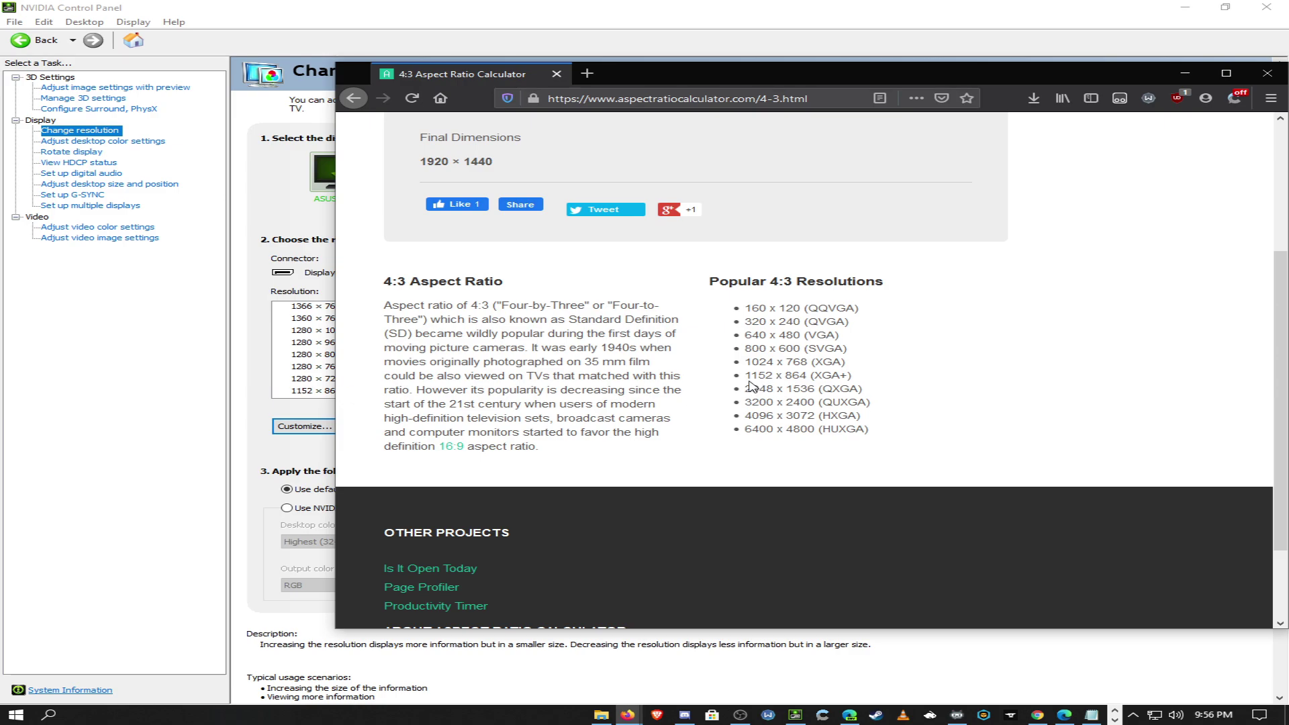
{"action": "left_click_drag", "start_coordinate": [750, 368], "coordinate": [746, 373]}
- Try the 800 × 600, 1024 × 768 and 1152 × 864 entries in the NVIDIA resolution list
{"action": "left_click", "coordinate": [210, 378]}
{"action": "scroll", "coordinate": [388, 363], "scroll_direction": "down", "scroll_amount": 1}
{"action": "left_click", "coordinate": [325, 377]}
{"action": "left_click", "coordinate": [314, 387]}
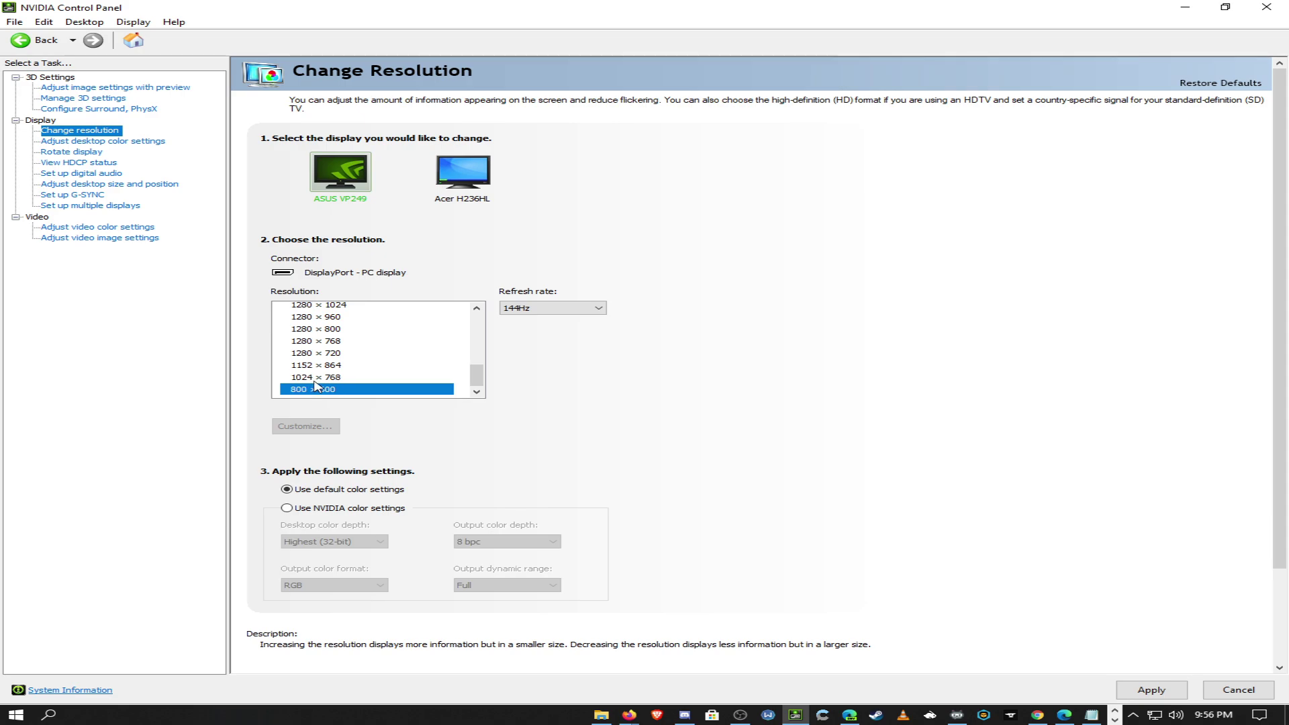
{"action": "left_click", "coordinate": [324, 363]}
{"action": "left_click", "coordinate": [327, 388]}
{"action": "left_click", "coordinate": [328, 364]}
{"action": "left_click", "coordinate": [334, 388]}
{"action": "left_click", "coordinate": [335, 378]}
{"action": "left_click", "coordinate": [338, 366]}
{"action": "left_click", "coordinate": [341, 380]}
{"action": "left_click", "coordinate": [340, 362]}
{"action": "scroll", "coordinate": [349, 363], "scroll_direction": "up", "scroll_amount": 10}
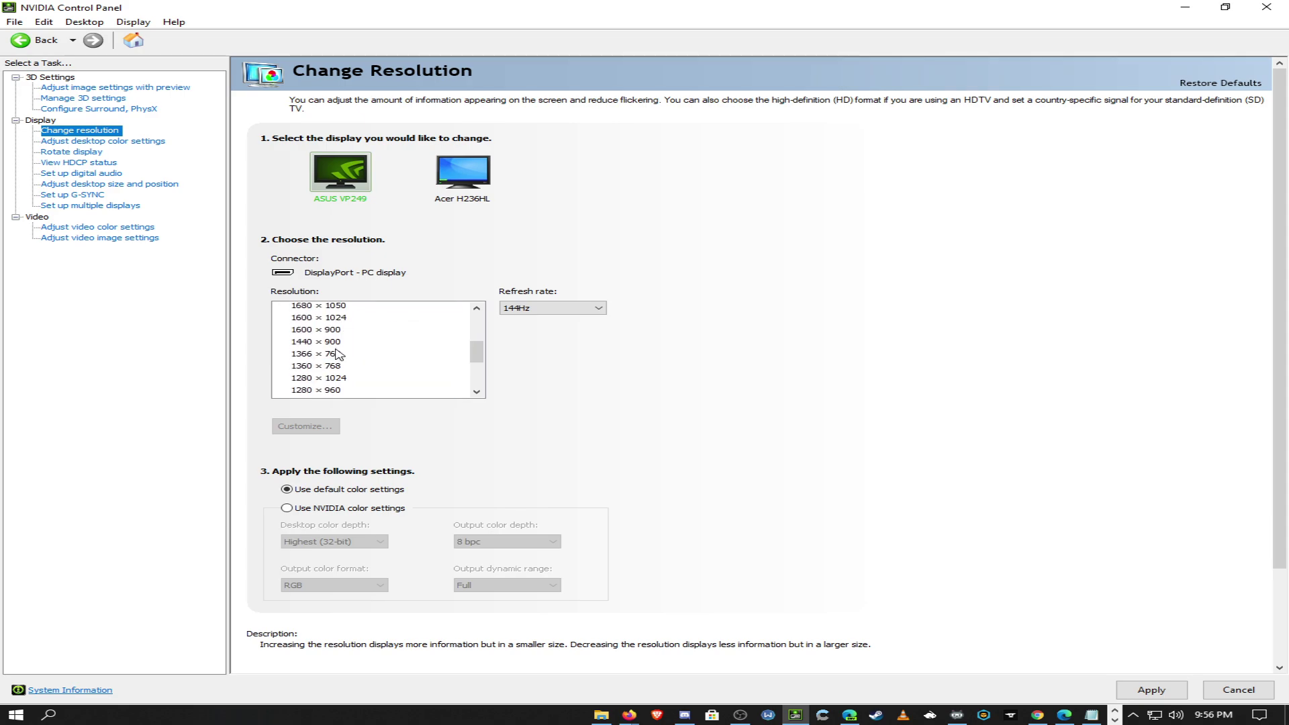
- Revisit the calculator's width value, and reselect the custom 1440 × 1080 resolution in the NVIDIA Control Panel
{"action": "key", "text": "alt+Tab"}
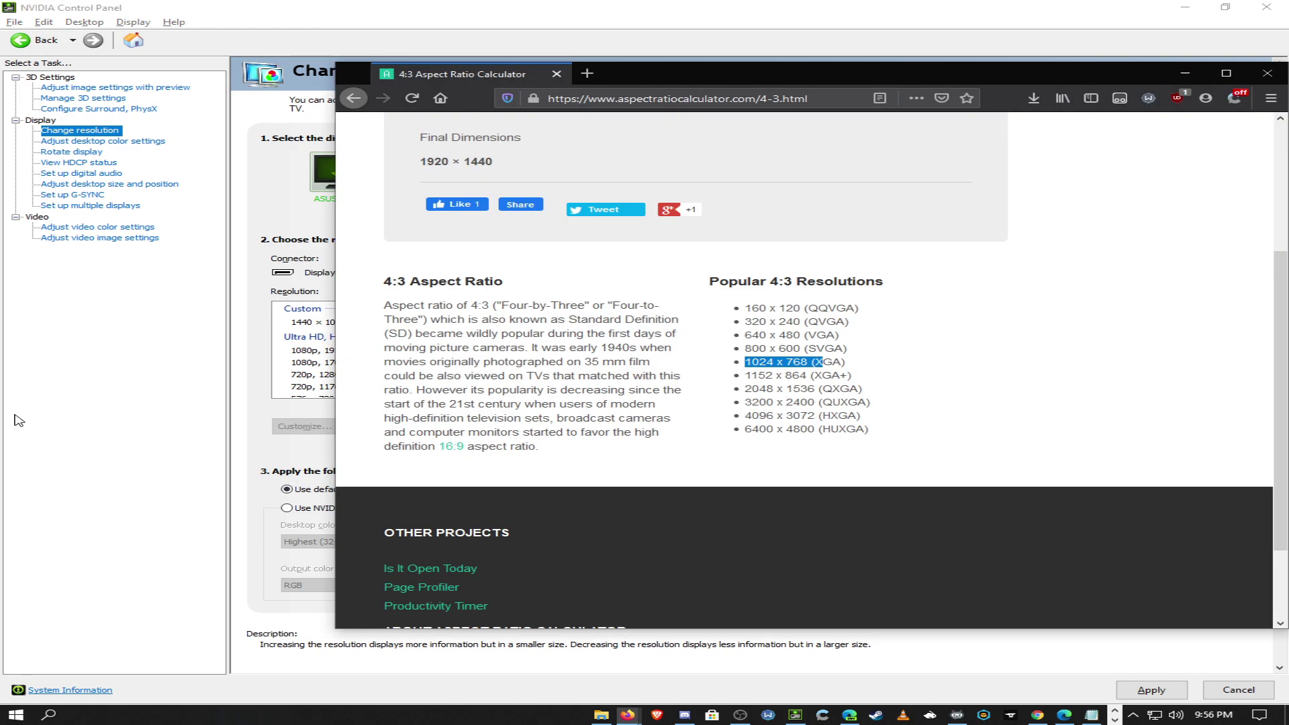
{"action": "scroll", "coordinate": [739, 329], "scroll_direction": "up", "scroll_amount": 4}
{"action": "double_click", "coordinate": [526, 288]}
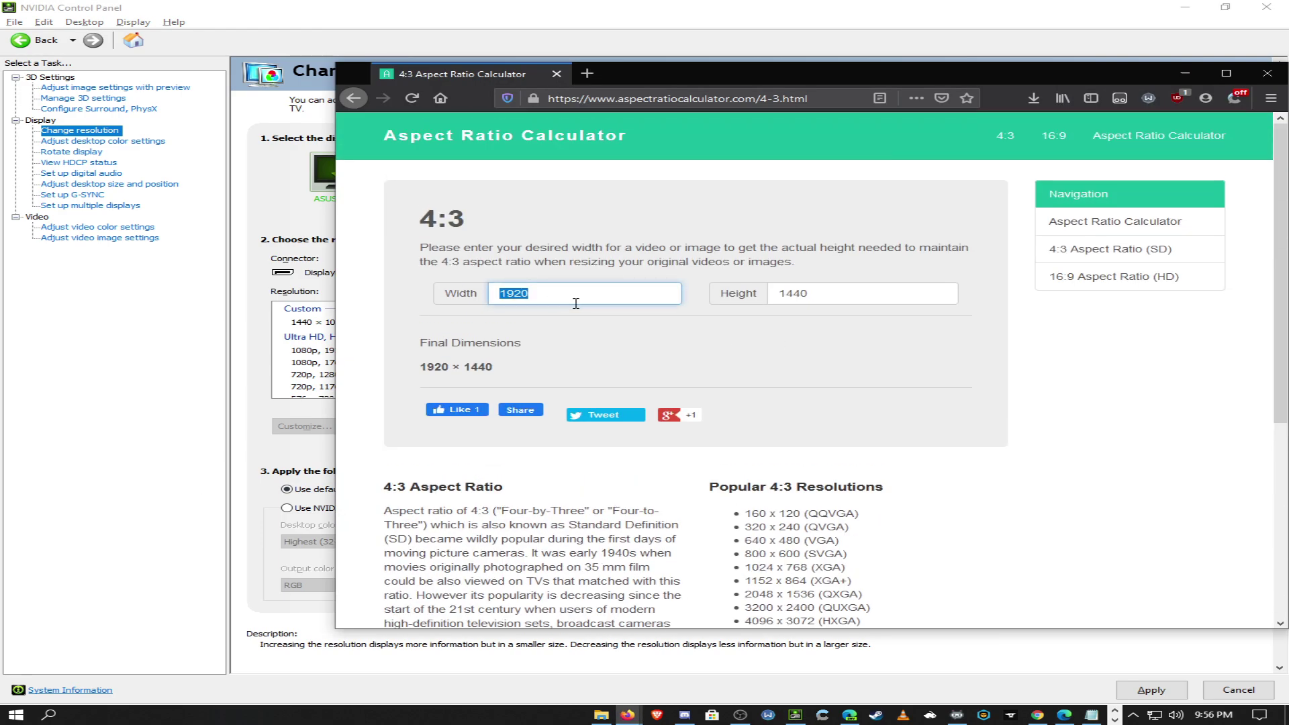
{"action": "key", "text": "alt+Tab"}
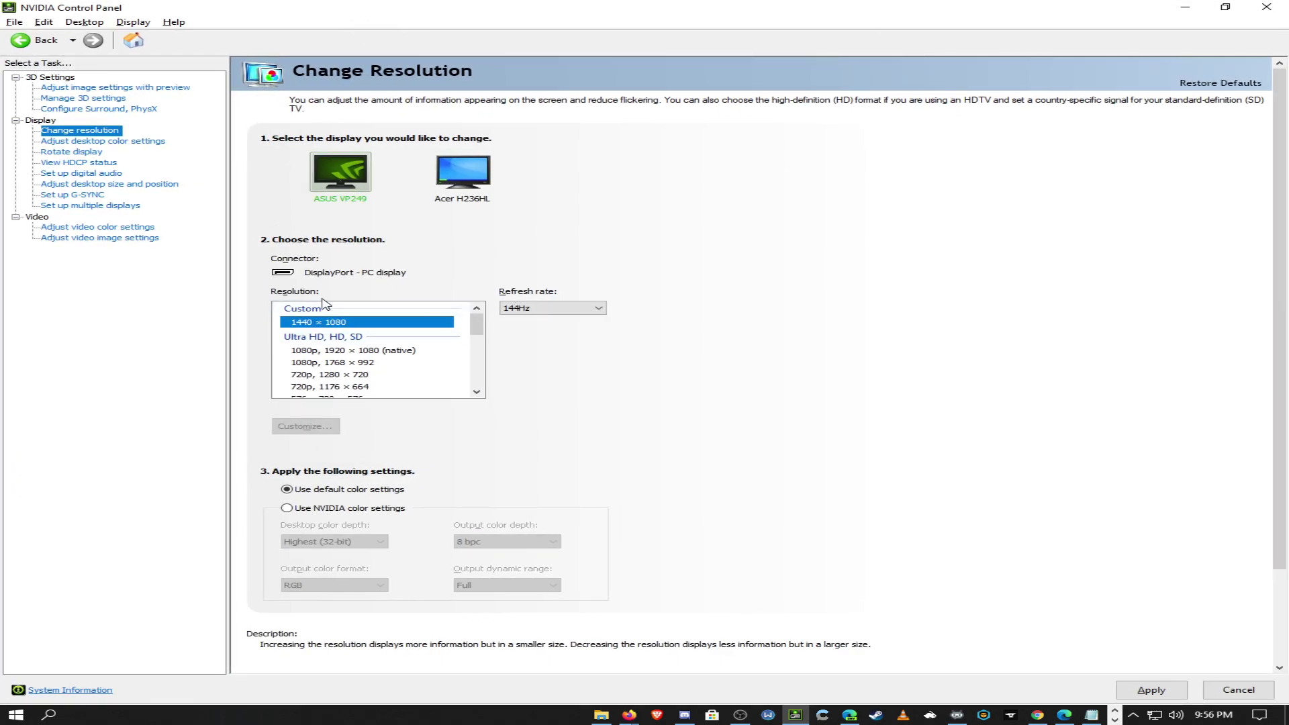
{"action": "left_click_drag", "start_coordinate": [638, 7], "coordinate": [611, 2]}
- Switch to Microsoft Edge and bring up the pinned Roblox tab
{"action": "left_click", "coordinate": [850, 715]}
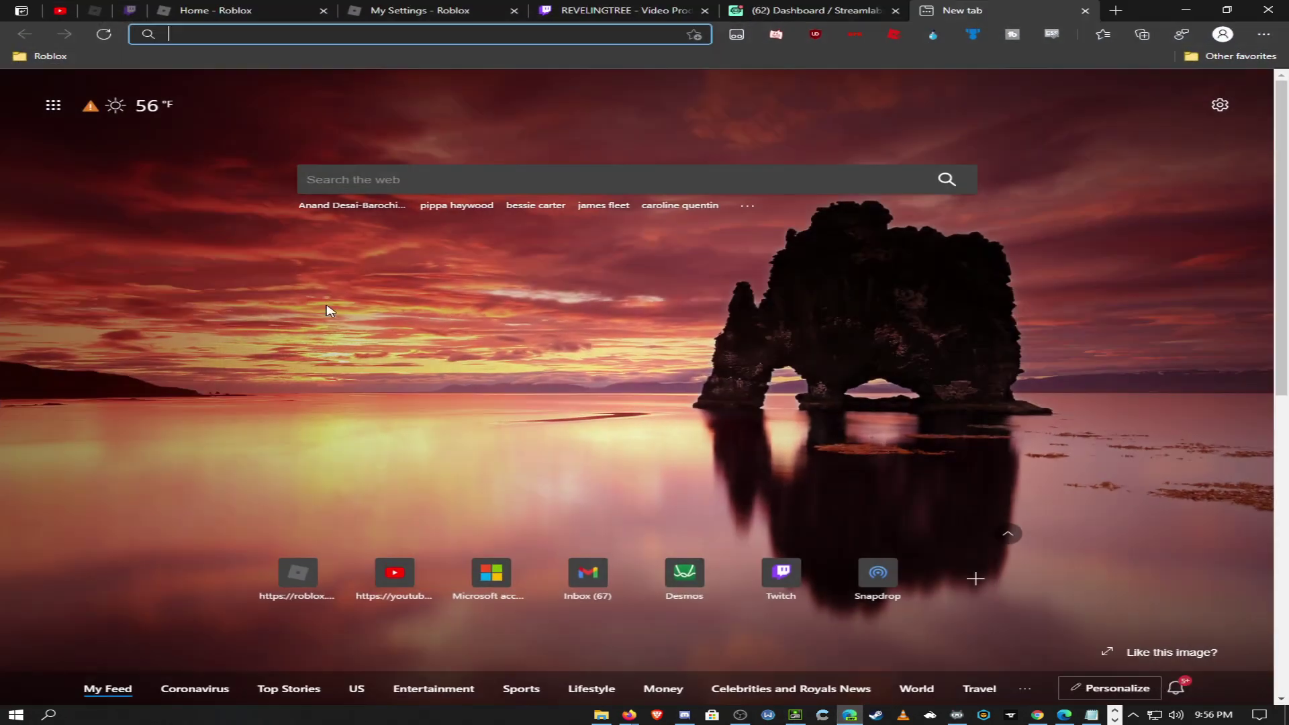
{"action": "left_click", "coordinate": [165, 9]}
{"action": "left_click", "coordinate": [95, 10]}
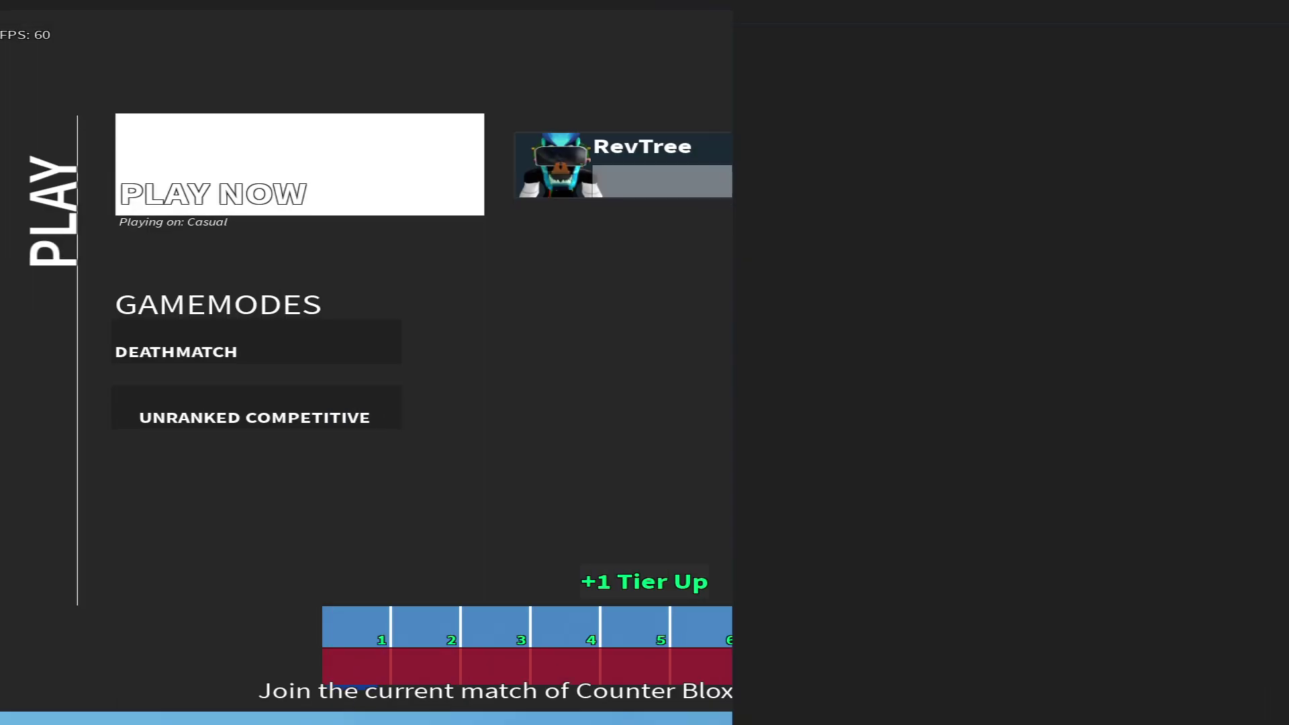
- Join the current Casual match on the Counter-Terrorists team and change the spectator camera mode
{"action": "left_click", "coordinate": [300, 164]}
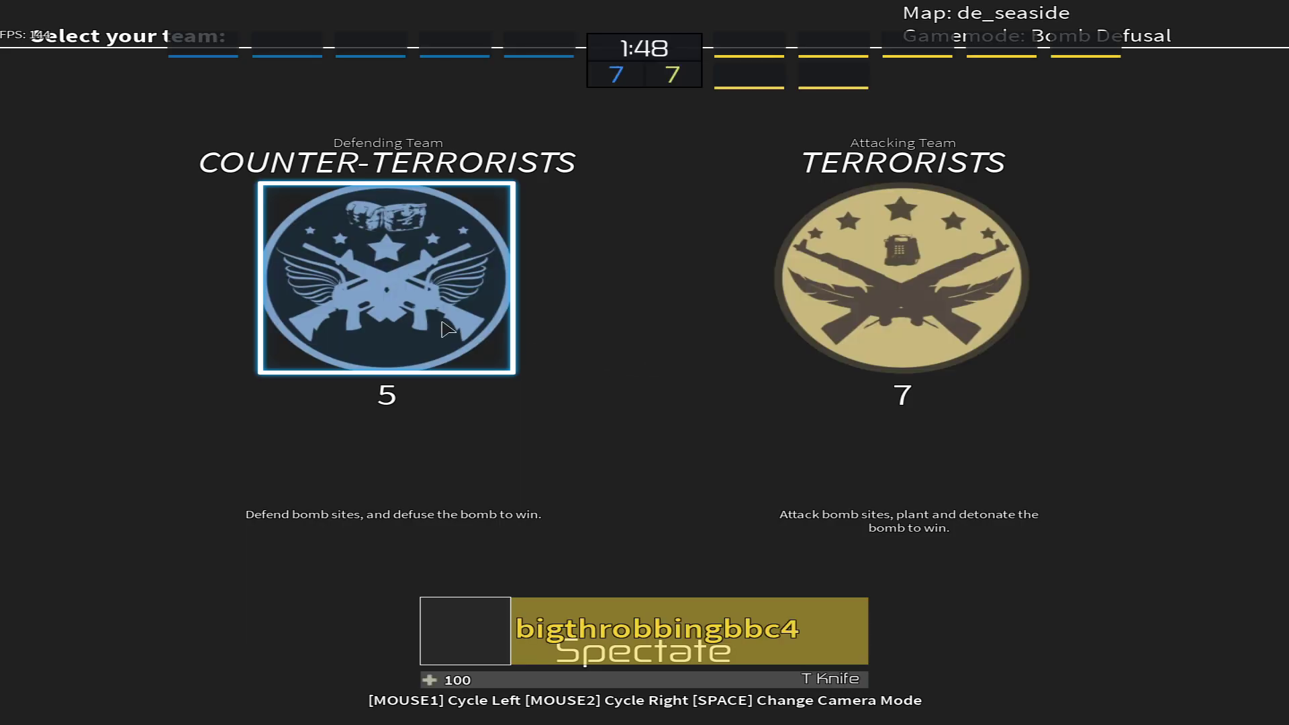
{"action": "left_click", "coordinate": [445, 326]}
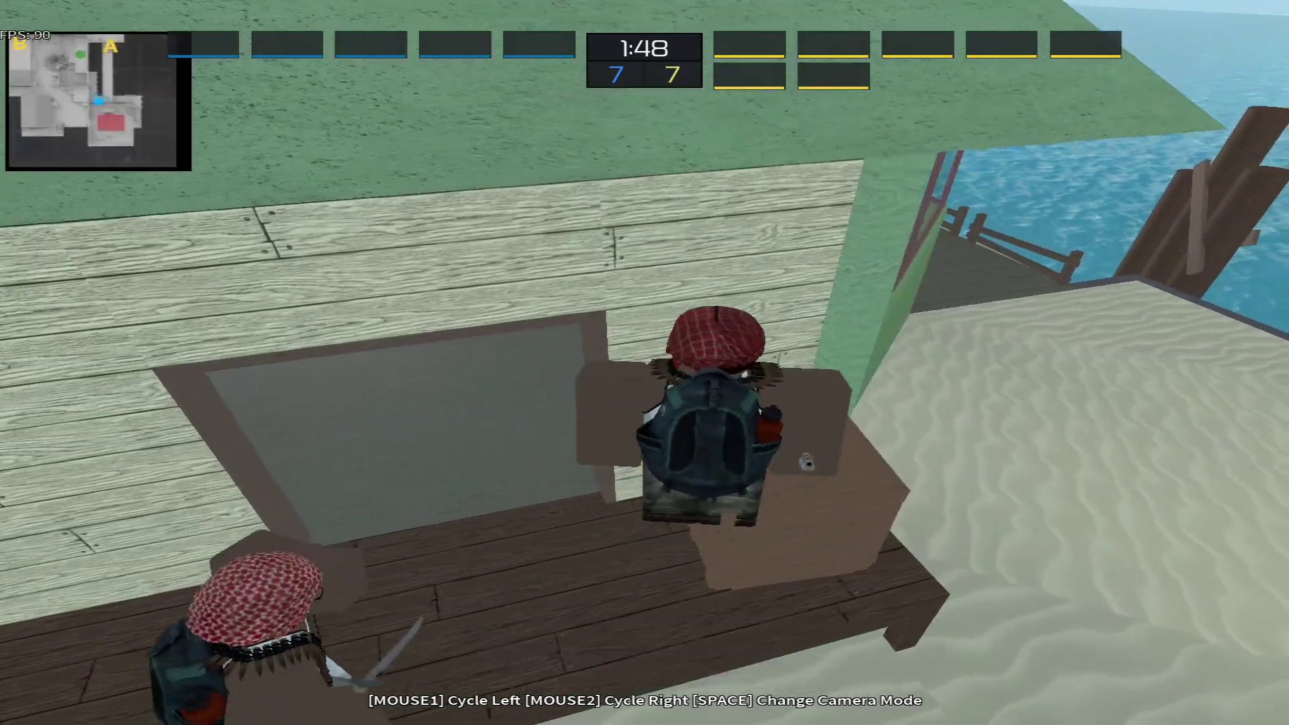
{"action": "key", "text": "space"}
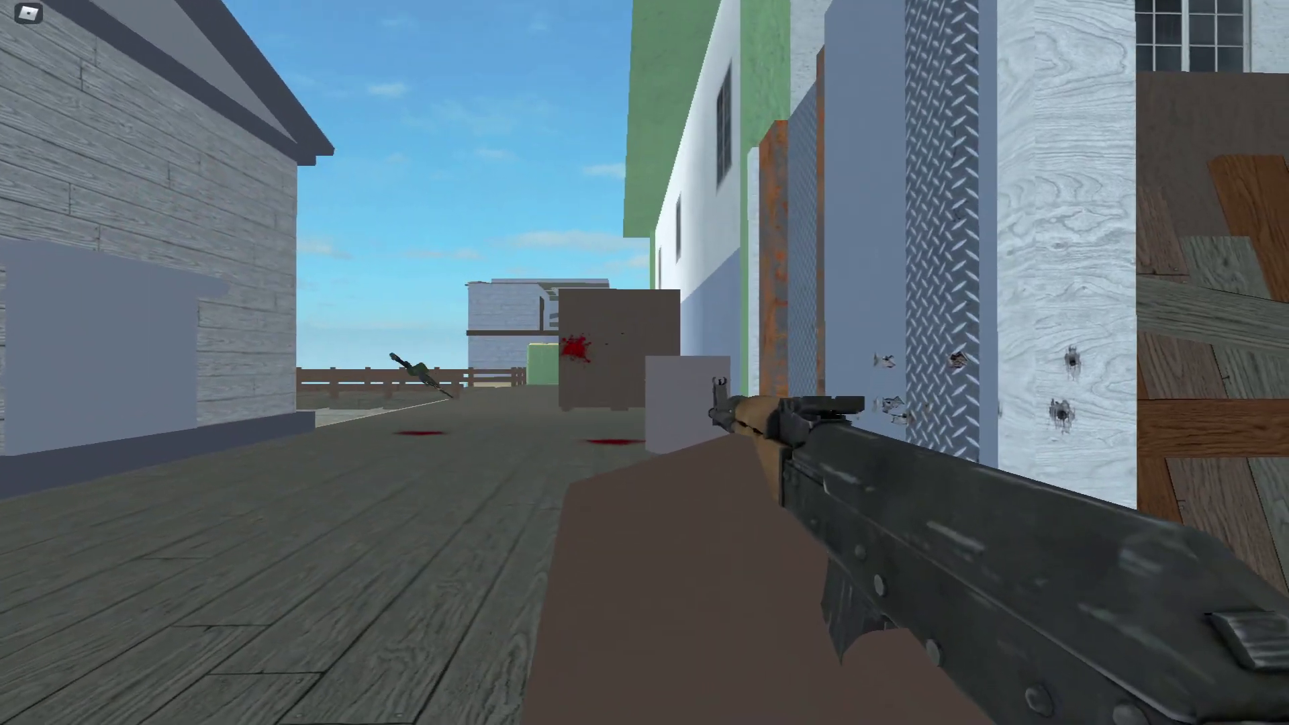
- Check the in-game Roblox settings, and return to the match
{"action": "key", "text": "Escape"}
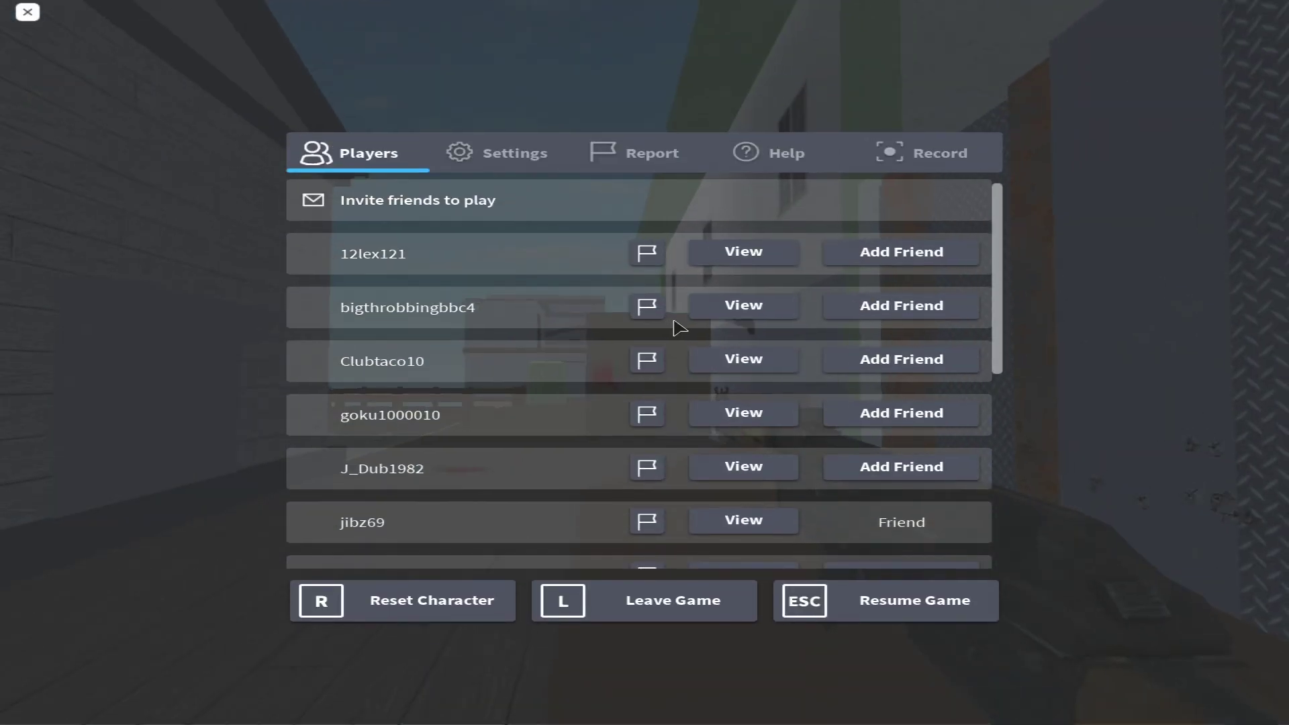
{"action": "left_click", "coordinate": [501, 154]}
{"action": "left_click", "coordinate": [592, 331]}
{"action": "key", "text": "Escape"}
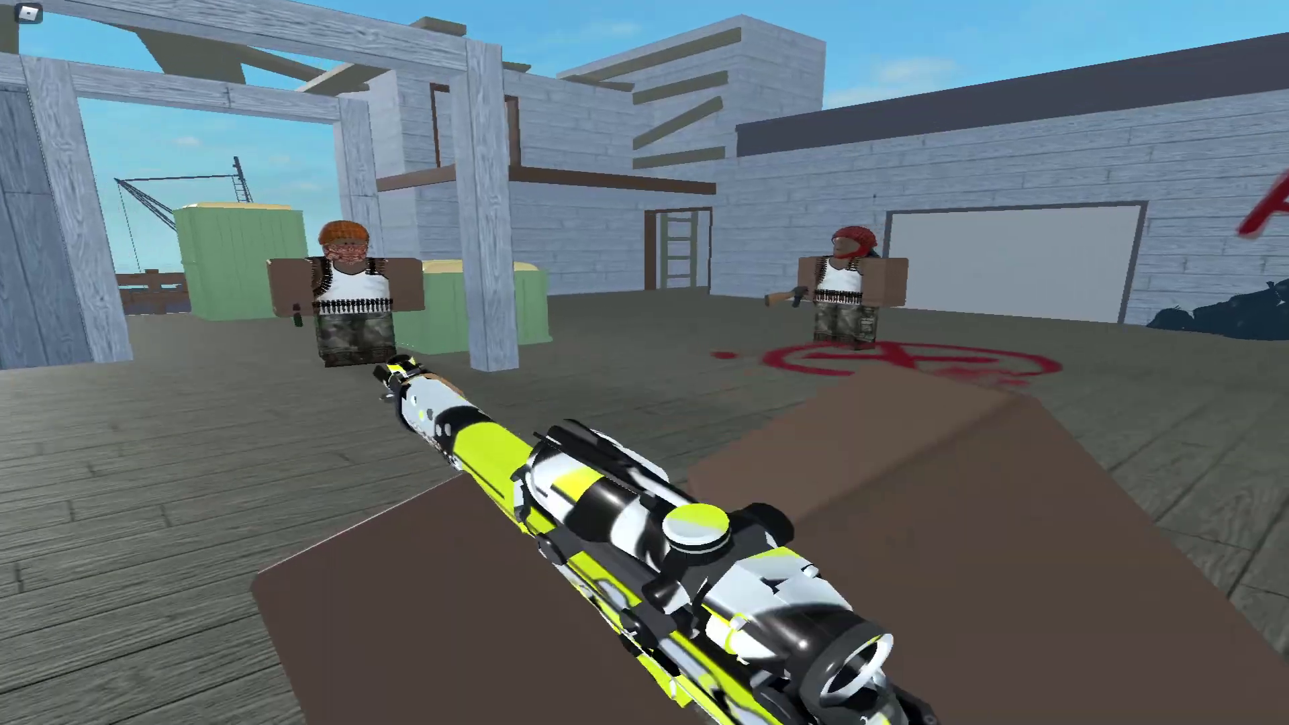
- Walk through the map and switch from the knife to the primary weapon to test the stretched view
{"action": "key", "text": "w"}
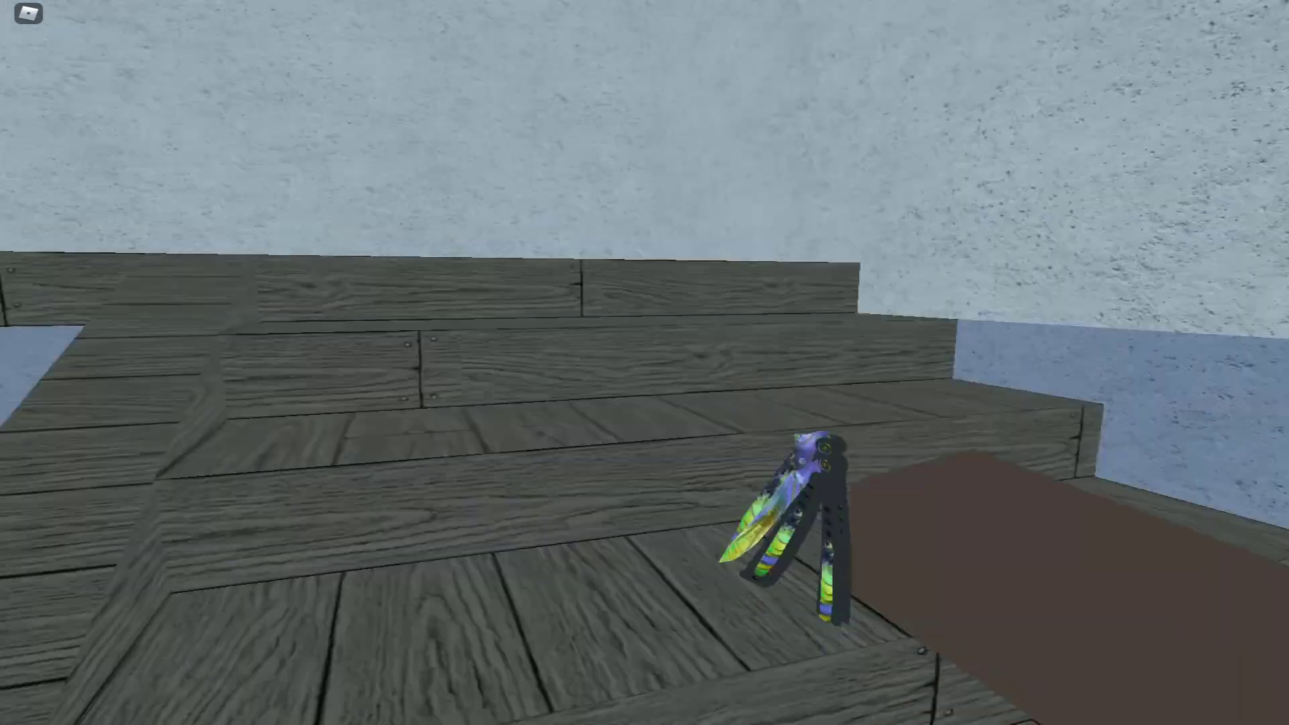
{"action": "key", "text": "1"}
{"action": "key", "text": "w"}
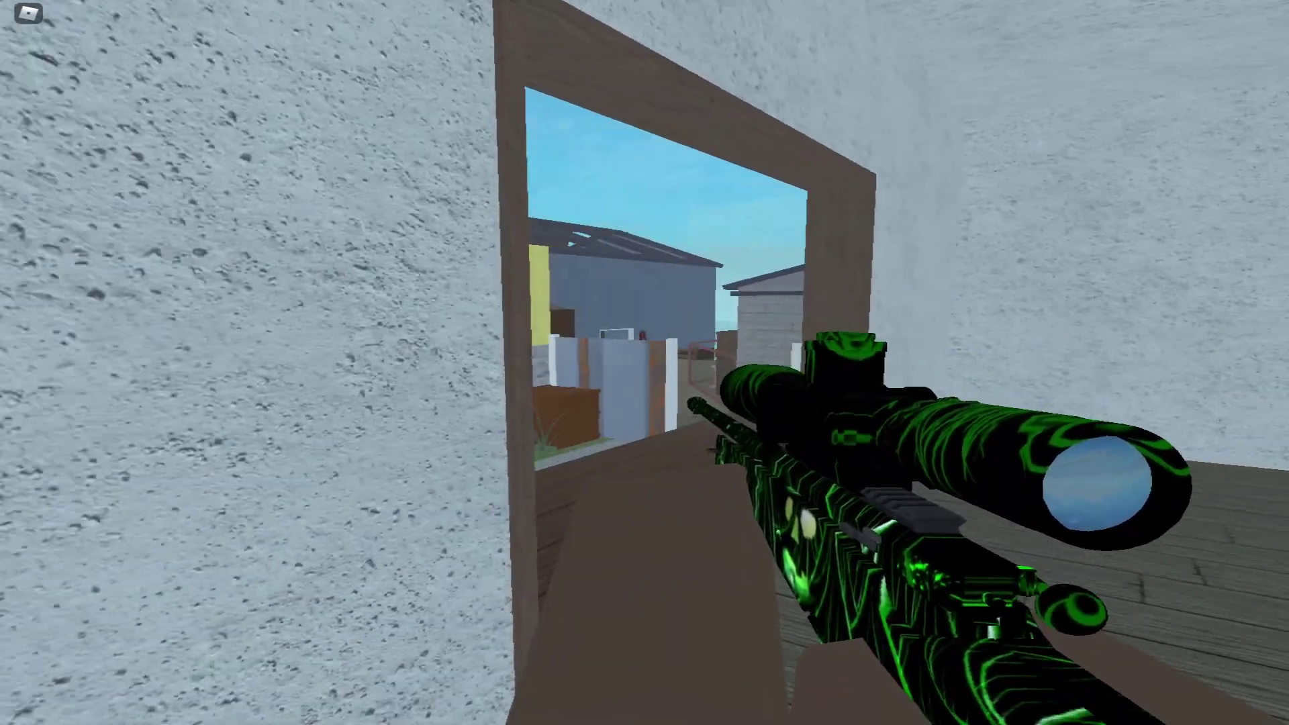